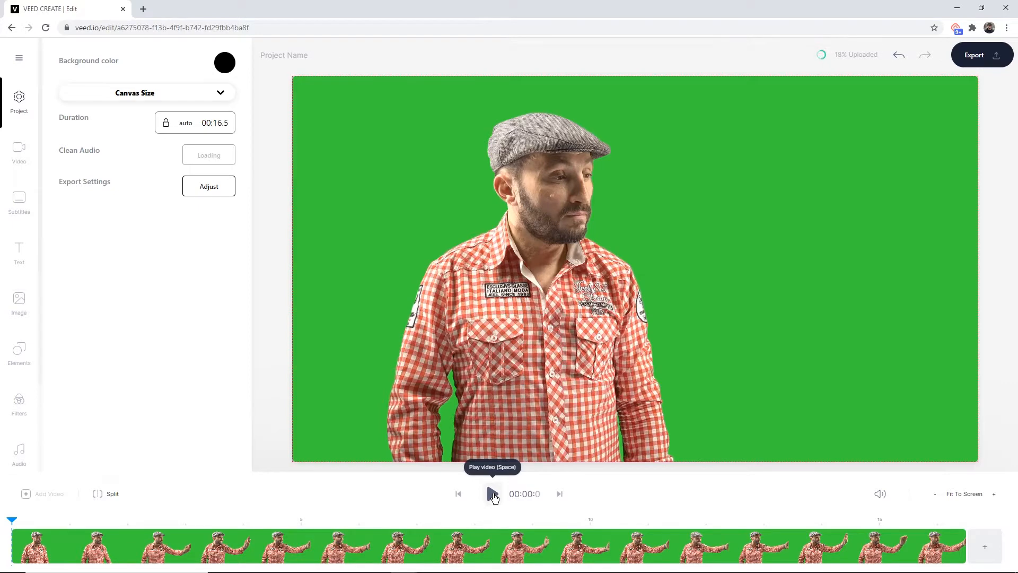
Play and pause the video preview
{"action": "left_click", "coordinate": [492, 493]}
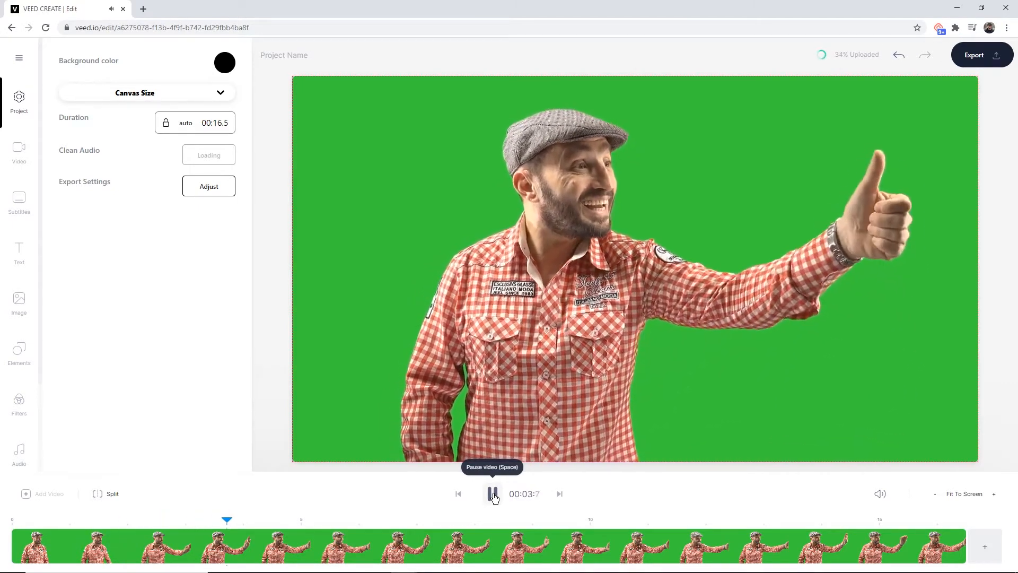
{"action": "left_click", "coordinate": [492, 494]}
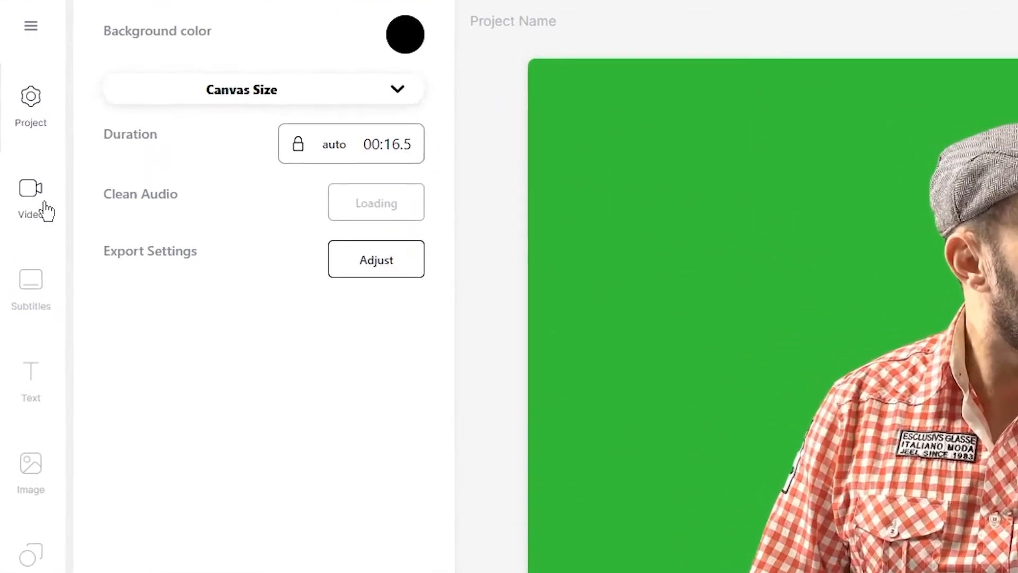
Open the video settings and turn the video's volume down to zero
{"action": "left_click", "coordinate": [26, 160]}
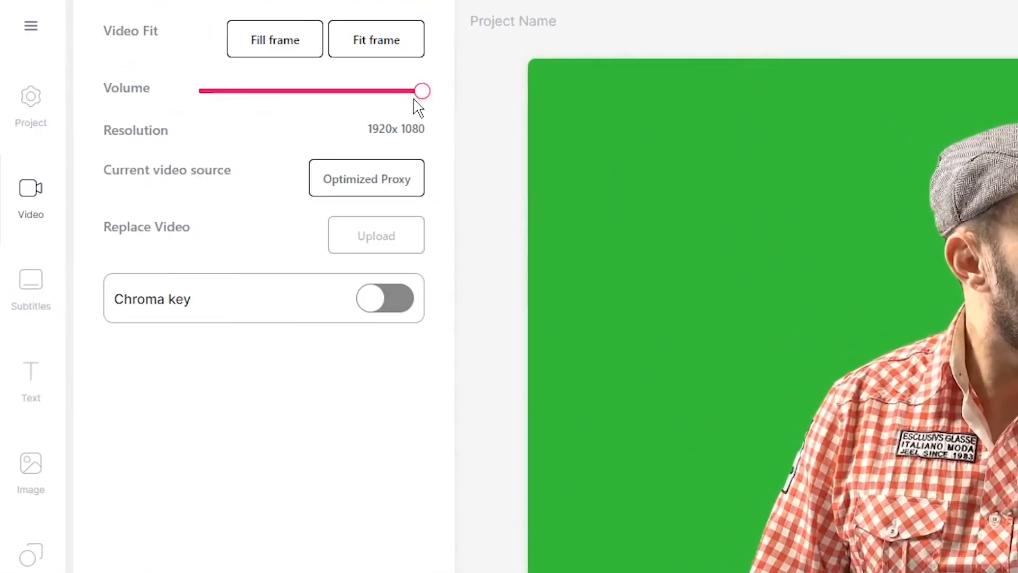
{"action": "left_click_drag", "start_coordinate": [421, 91], "coordinate": [109, 88]}
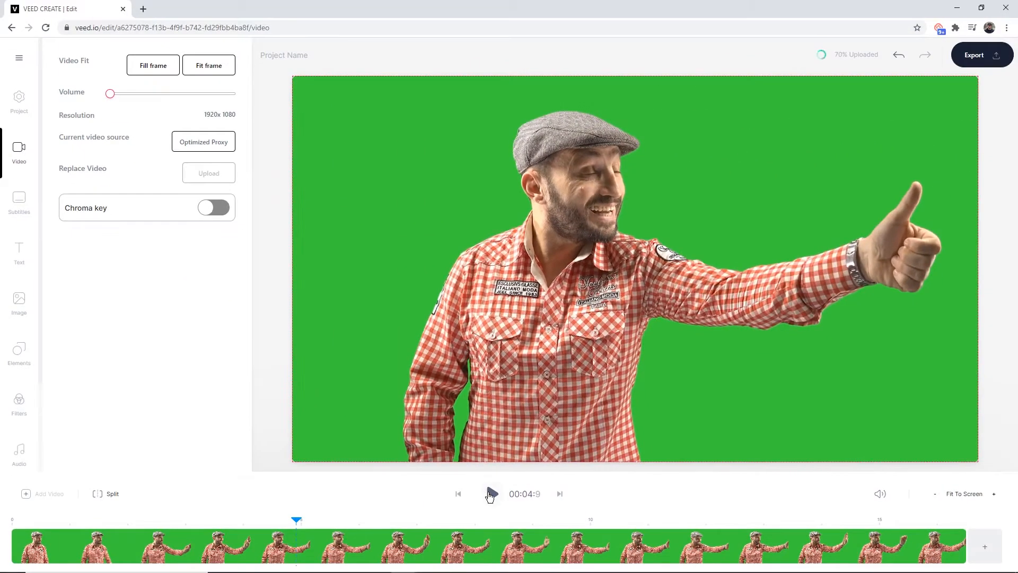
Preview the muted video and browse the Audio panel
{"action": "left_click", "coordinate": [505, 504]}
{"action": "left_click", "coordinate": [504, 504]}
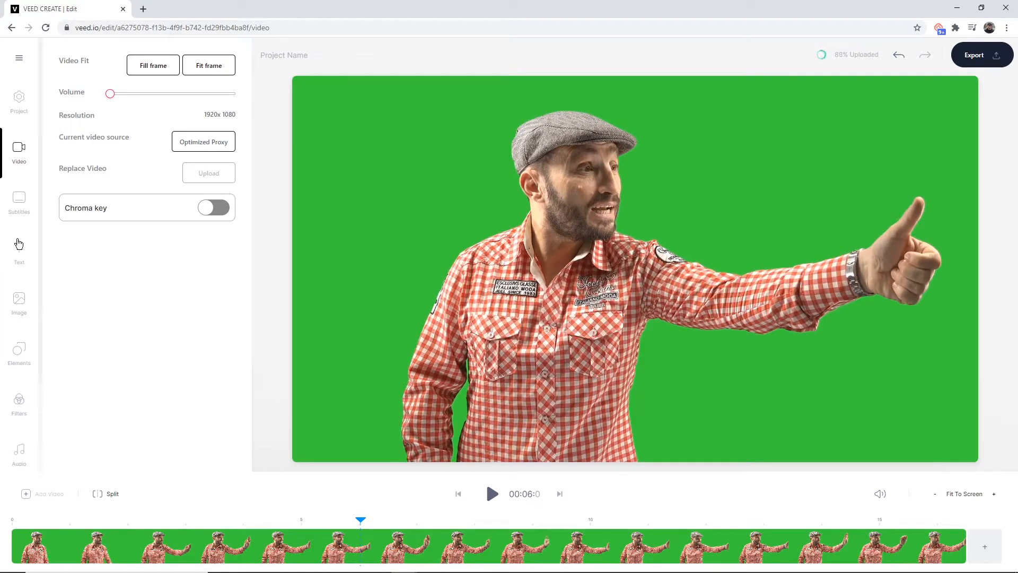
{"action": "scroll", "coordinate": [20, 350], "scroll_direction": "down", "scroll_amount": 2}
{"action": "left_click", "coordinate": [27, 368]}
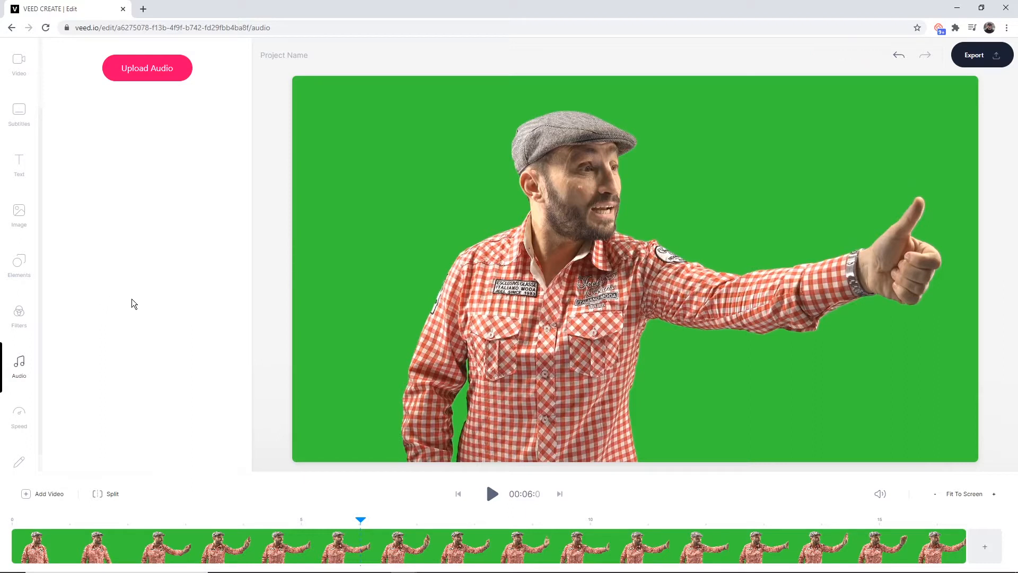
{"action": "scroll", "coordinate": [28, 292], "scroll_direction": "up", "scroll_amount": 2}
{"action": "scroll", "coordinate": [30, 347], "scroll_direction": "down", "scroll_amount": 2}
{"action": "scroll", "coordinate": [31, 352], "scroll_direction": "up", "scroll_amount": 2}
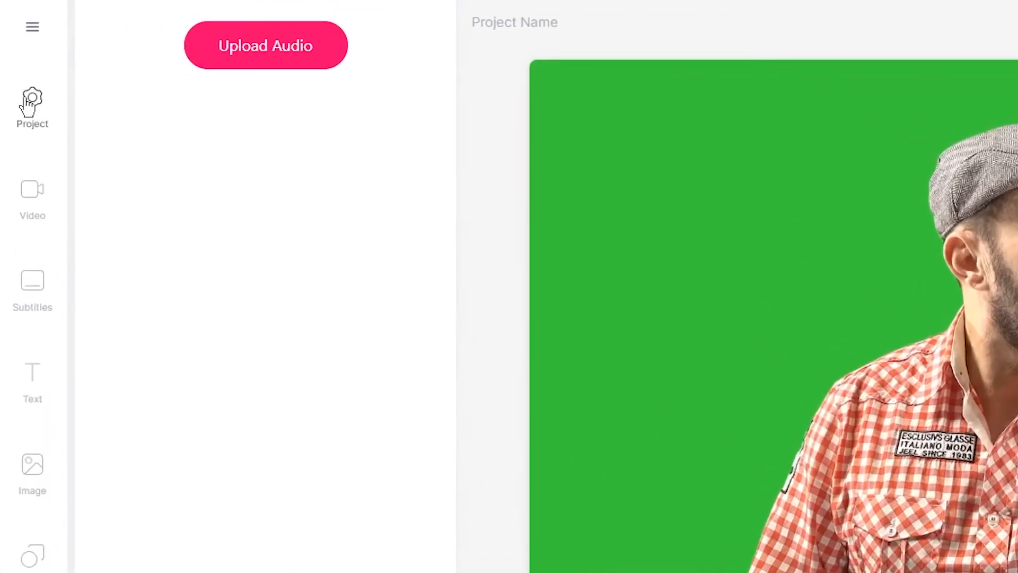
Change the project's canvas size to Square
{"action": "left_click", "coordinate": [20, 98]}
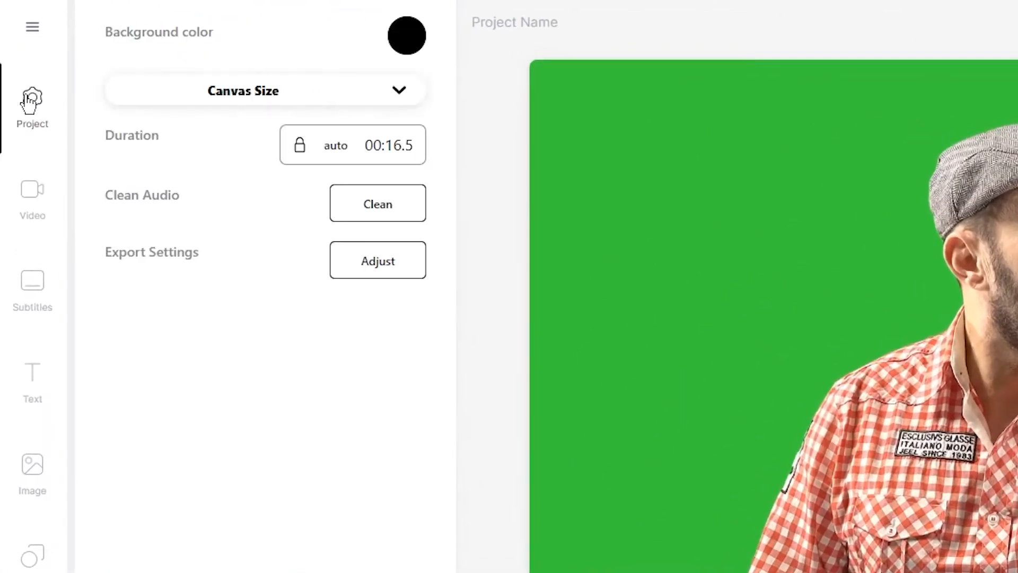
{"action": "left_click", "coordinate": [384, 97]}
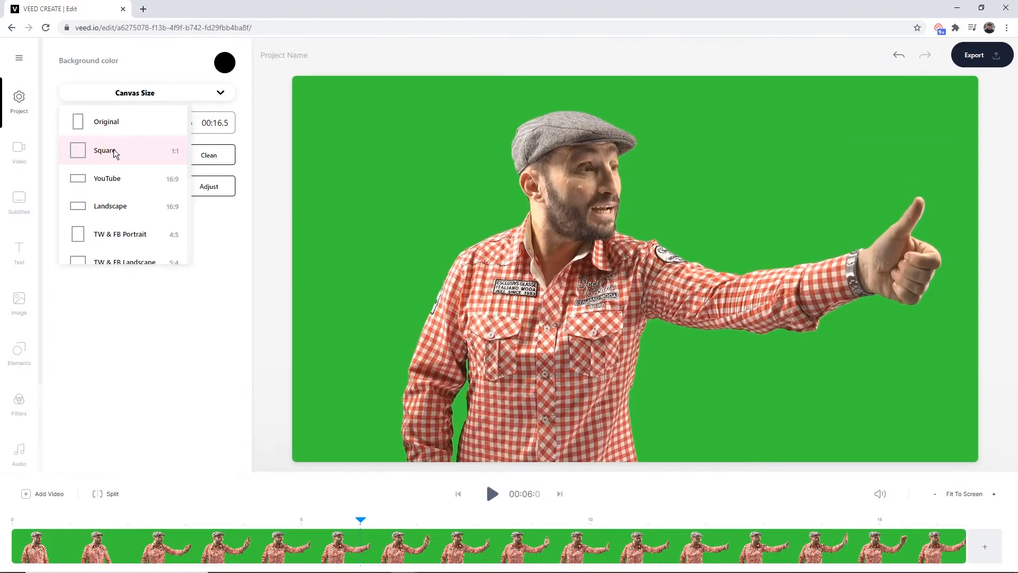
{"action": "left_click", "coordinate": [115, 153]}
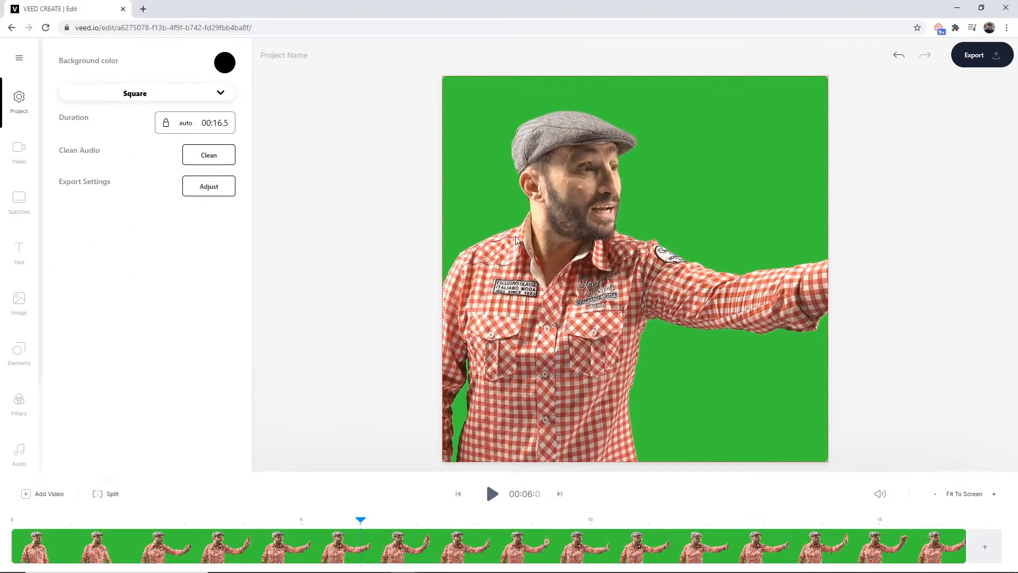
Select the video and fit it to the square frame
{"action": "left_click", "coordinate": [477, 100]}
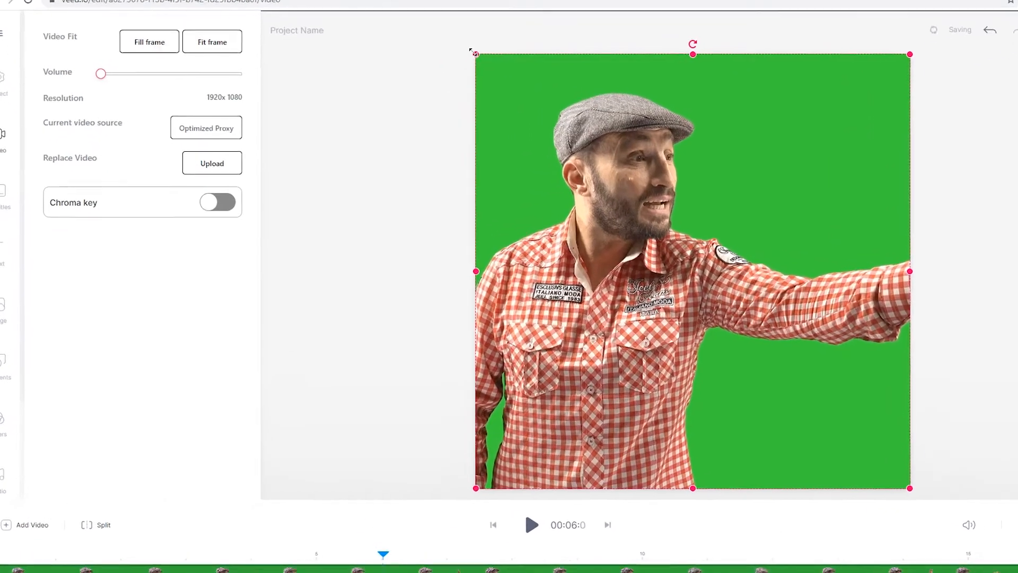
{"action": "left_click_drag", "start_coordinate": [477, 56], "coordinate": [497, 90]}
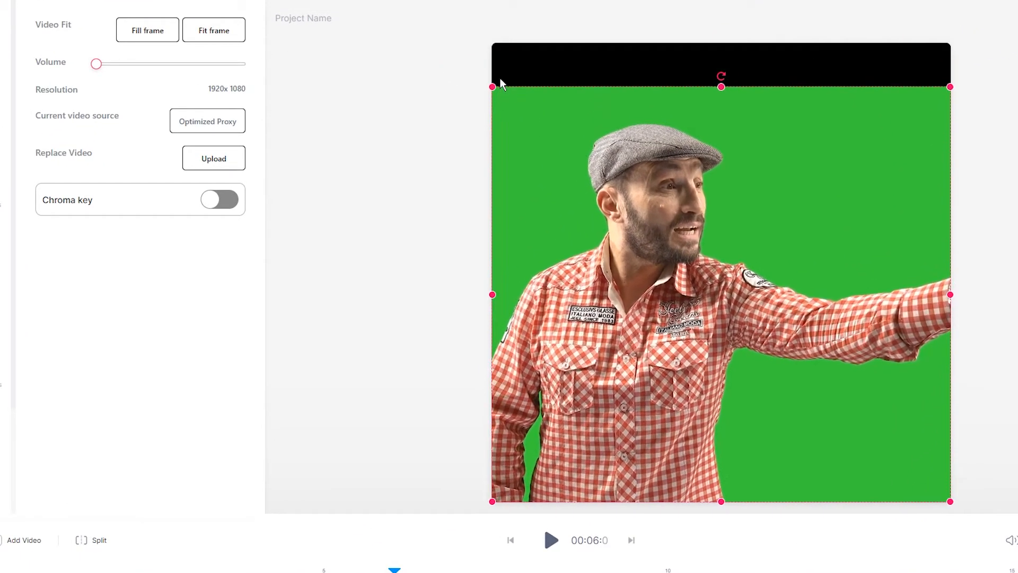
{"action": "left_click", "coordinate": [214, 33]}
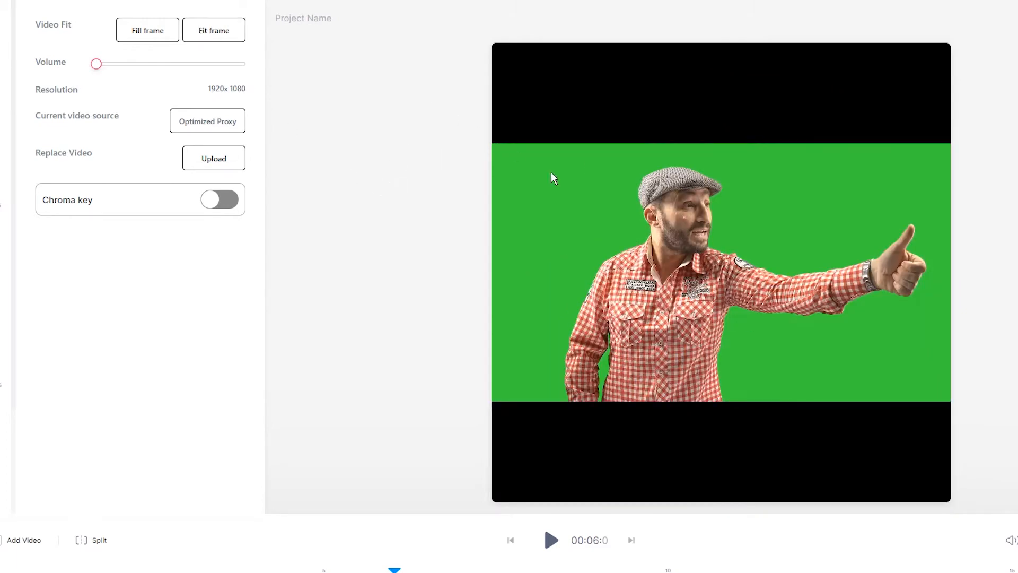
Enlarge and reposition the video so it fills the lower part of the square canvas
{"action": "left_click_drag", "start_coordinate": [682, 192], "coordinate": [626, 295]}
{"action": "left_click_drag", "start_coordinate": [902, 245], "coordinate": [950, 156]}
{"action": "left_click_drag", "start_coordinate": [673, 156], "coordinate": [674, 126]}
{"action": "left_click_drag", "start_coordinate": [643, 212], "coordinate": [609, 216]}
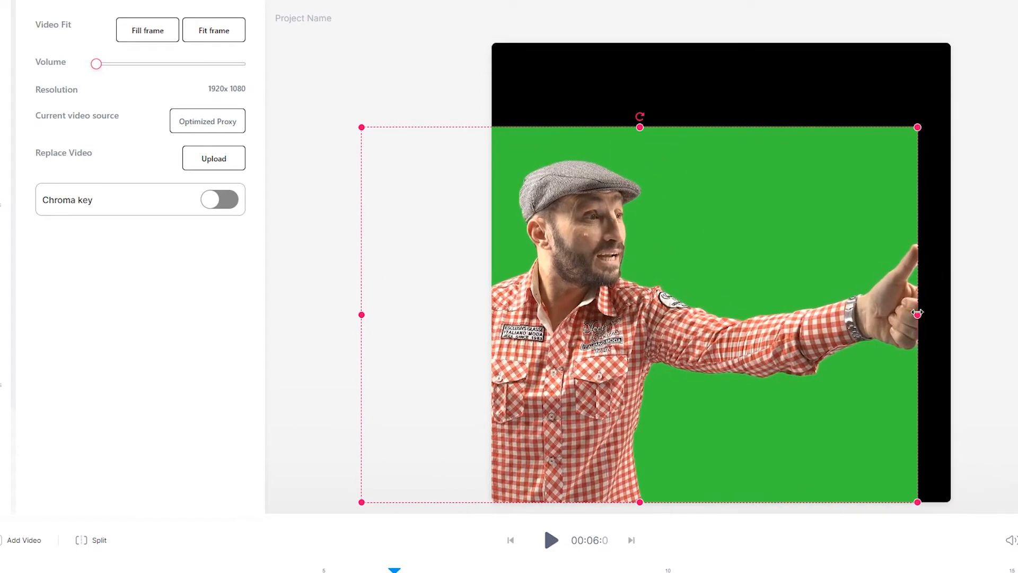
{"action": "left_click_drag", "start_coordinate": [917, 313], "coordinate": [949, 315]}
{"action": "left_click_drag", "start_coordinate": [950, 128], "coordinate": [945, 141]}
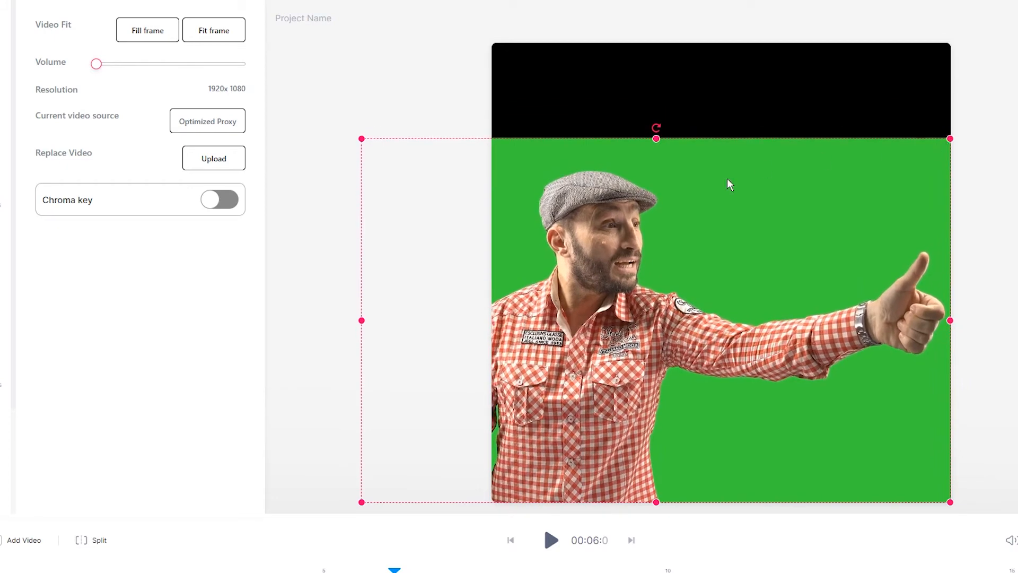
Return the playhead to the start and play the preview briefly
{"action": "left_click", "coordinate": [80, 531]}
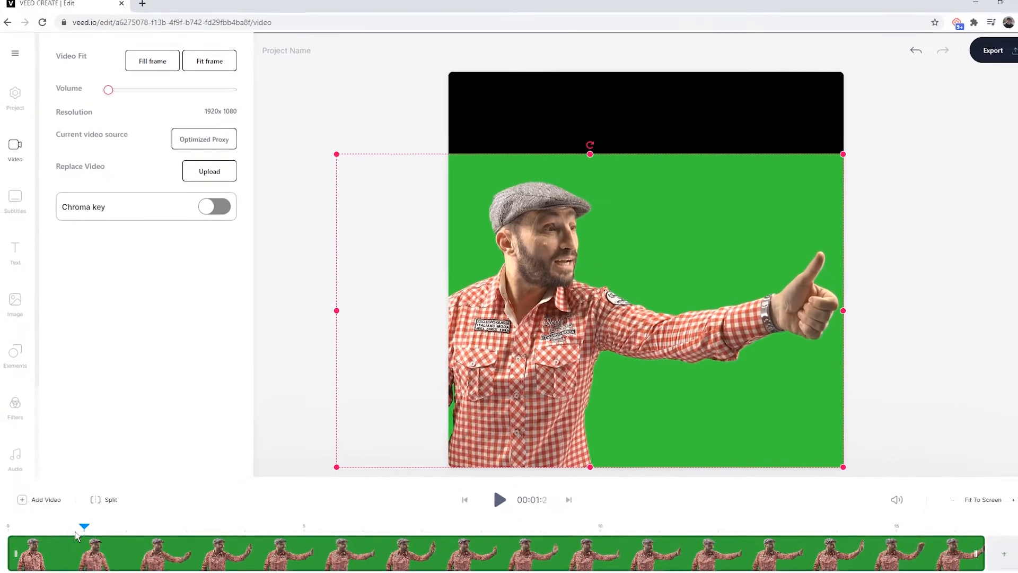
{"action": "left_click_drag", "start_coordinate": [75, 532], "coordinate": [10, 529]}
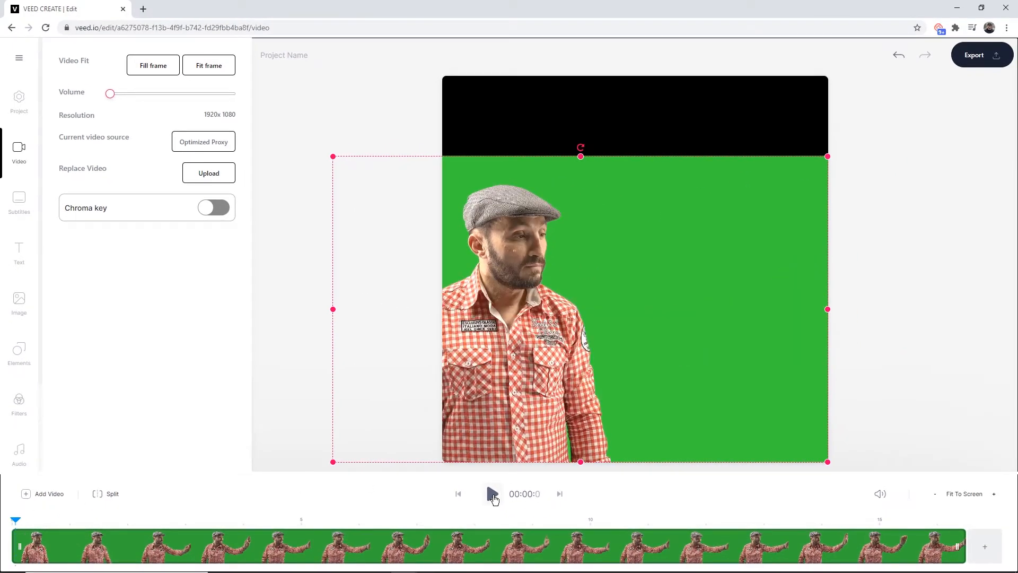
{"action": "left_click", "coordinate": [500, 501]}
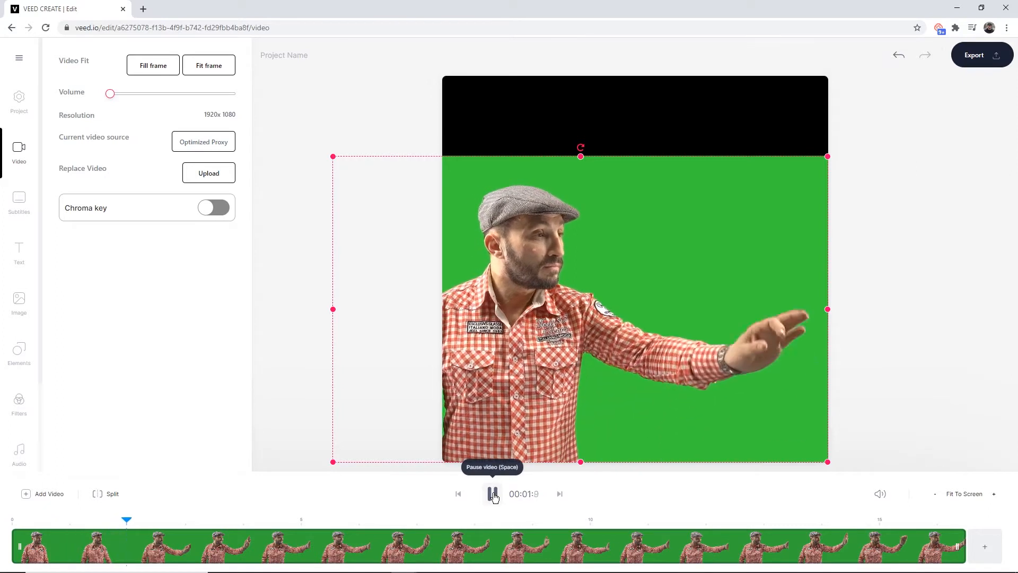
{"action": "left_click", "coordinate": [492, 494]}
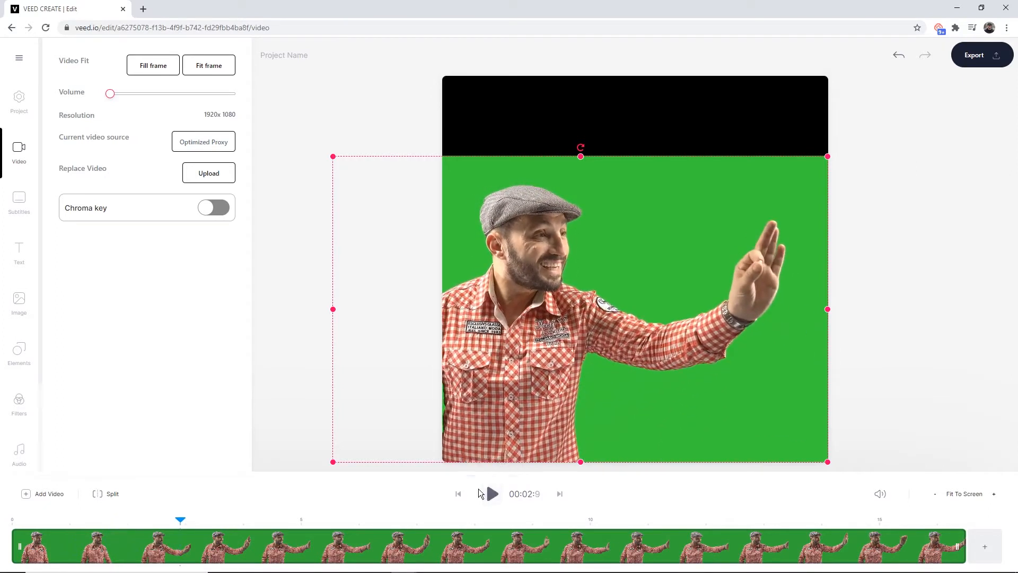
Split the clip at about 00:01.6 on the timeline
{"action": "left_click", "coordinate": [64, 521]}
{"action": "left_click_drag", "start_coordinate": [64, 521], "coordinate": [109, 521]}
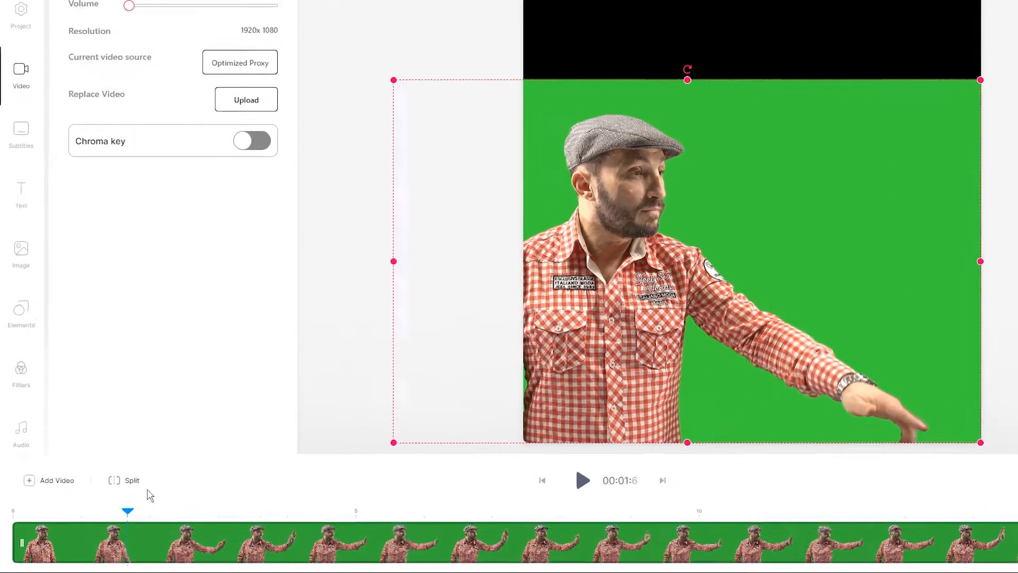
{"action": "left_click", "coordinate": [122, 480]}
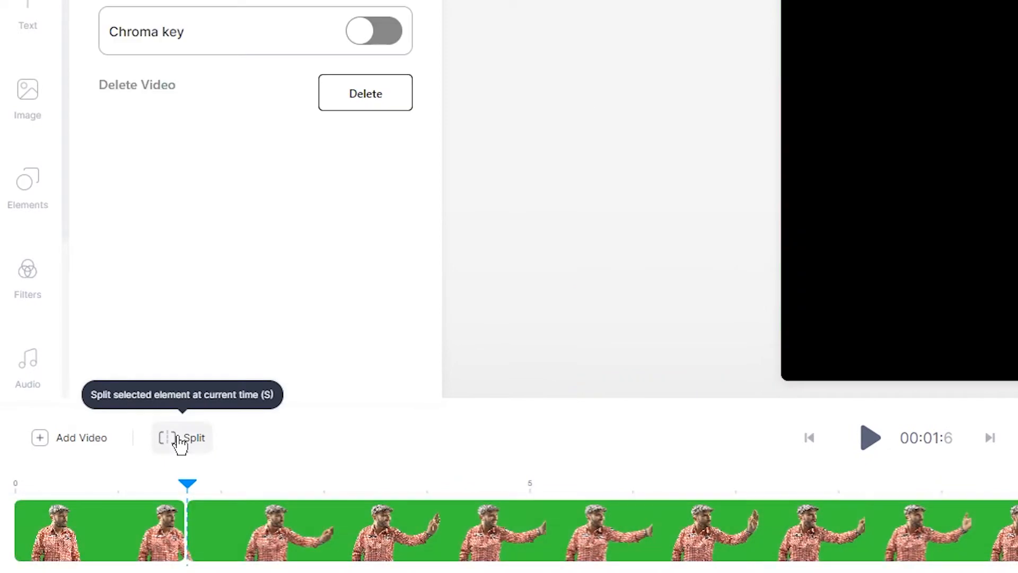
Select the first clip segment and delete it
{"action": "left_click", "coordinate": [115, 514]}
{"action": "right_click", "coordinate": [117, 515]}
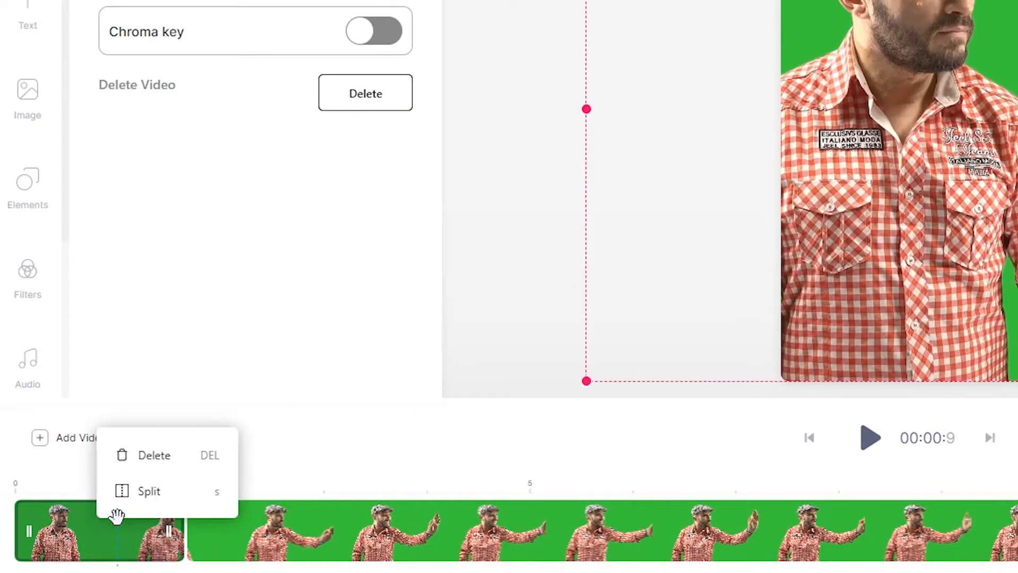
{"action": "left_click", "coordinate": [152, 456]}
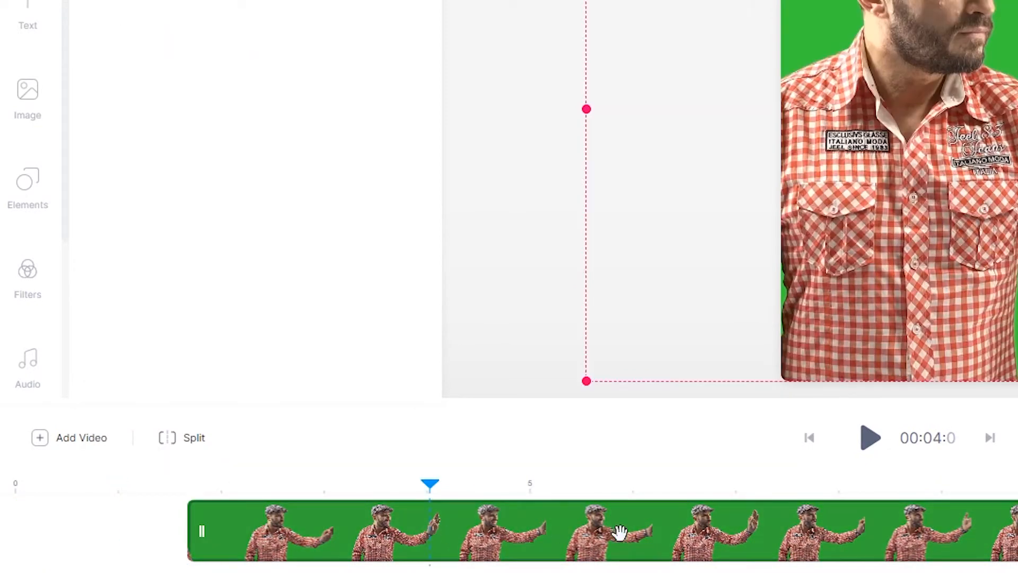
Move the remaining clip to the start of the timeline
{"action": "left_click_drag", "start_coordinate": [620, 532], "coordinate": [454, 537]}
{"action": "left_click", "coordinate": [2, 477]}
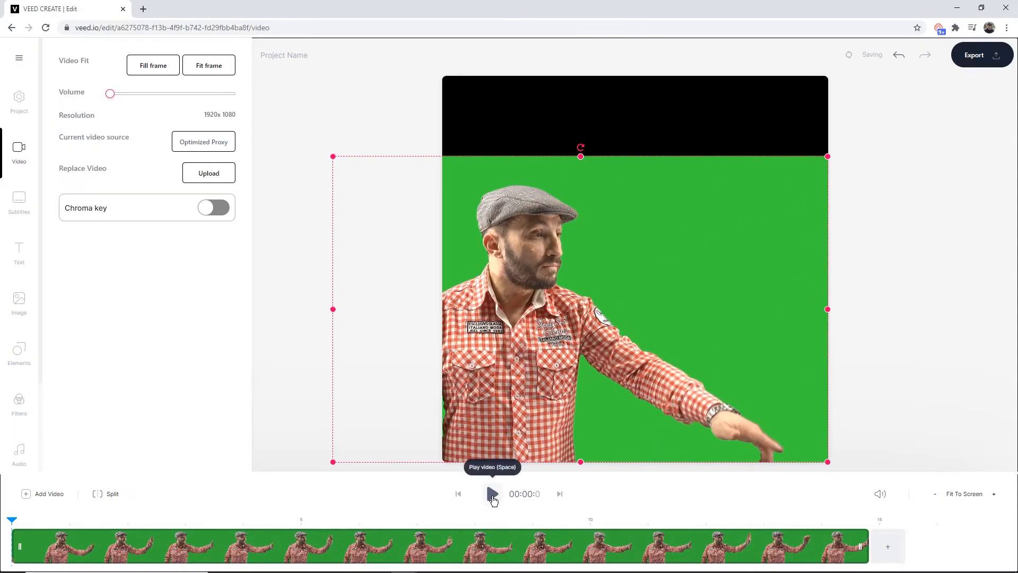
Play and pause the trimmed preview
{"action": "left_click", "coordinate": [493, 495]}
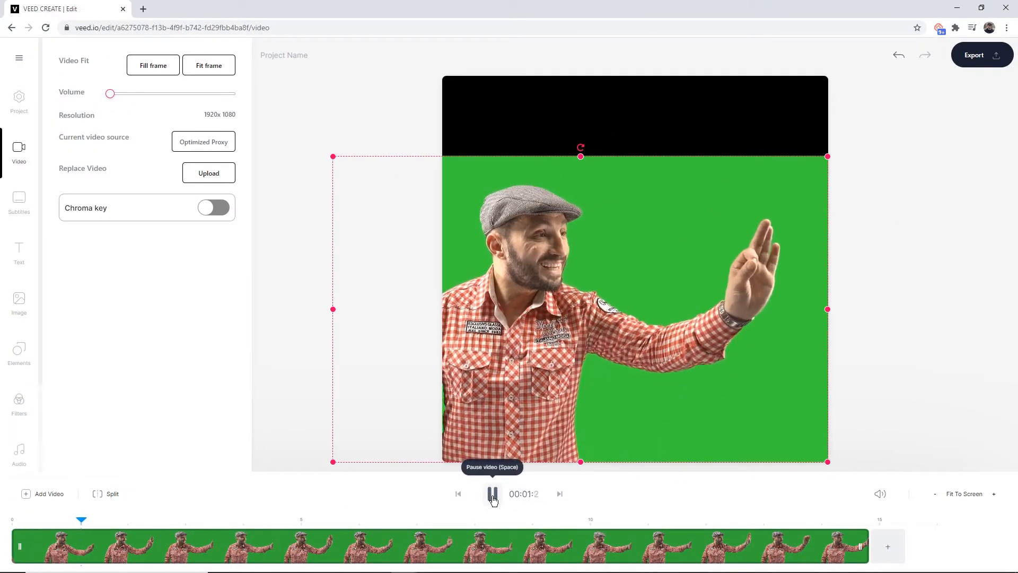
{"action": "left_click", "coordinate": [493, 496]}
Select the video and enable Chroma key
{"action": "left_click", "coordinate": [328, 124]}
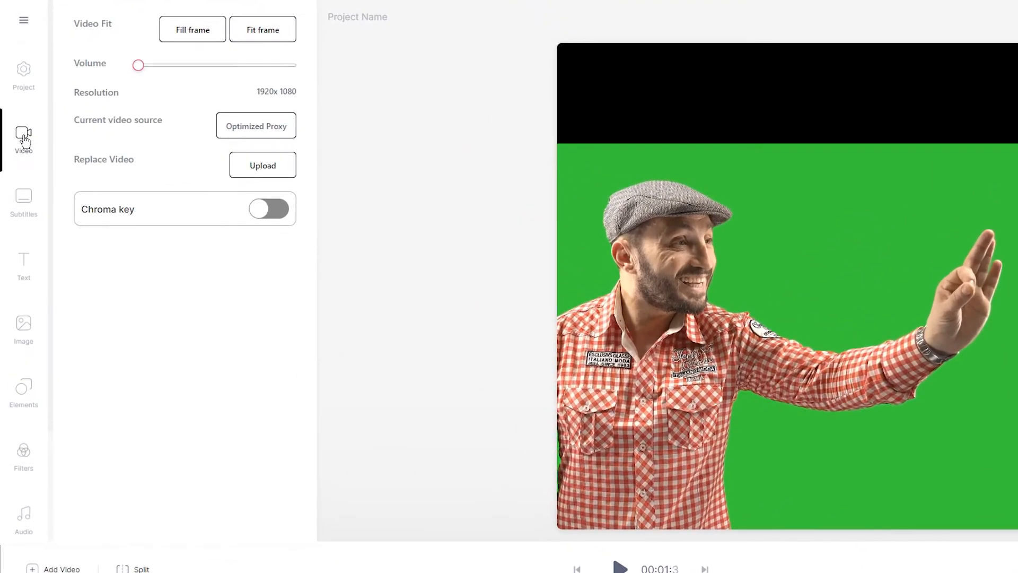
{"action": "left_click", "coordinate": [267, 209]}
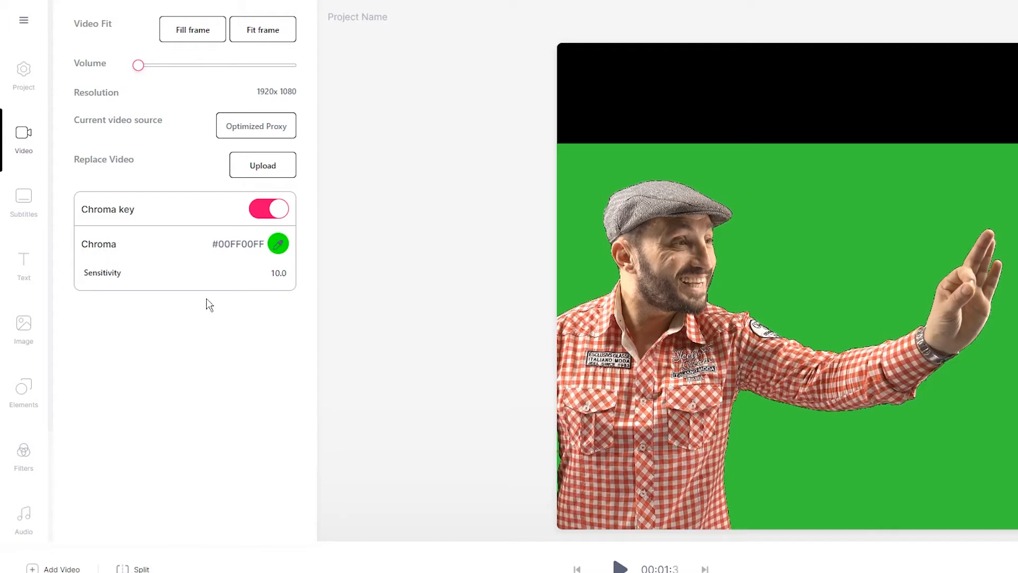
Sample the green background with the chroma eyedropper and raise the sensitivity to 34.5
{"action": "left_click", "coordinate": [278, 244]}
{"action": "left_click", "coordinate": [881, 183]}
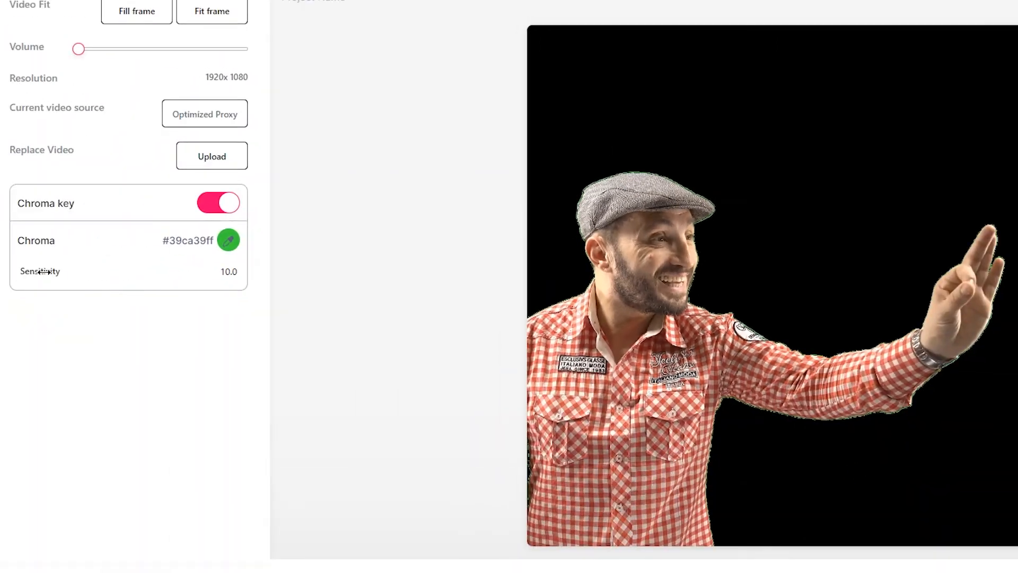
{"action": "left_click_drag", "start_coordinate": [51, 270], "coordinate": [44, 272]}
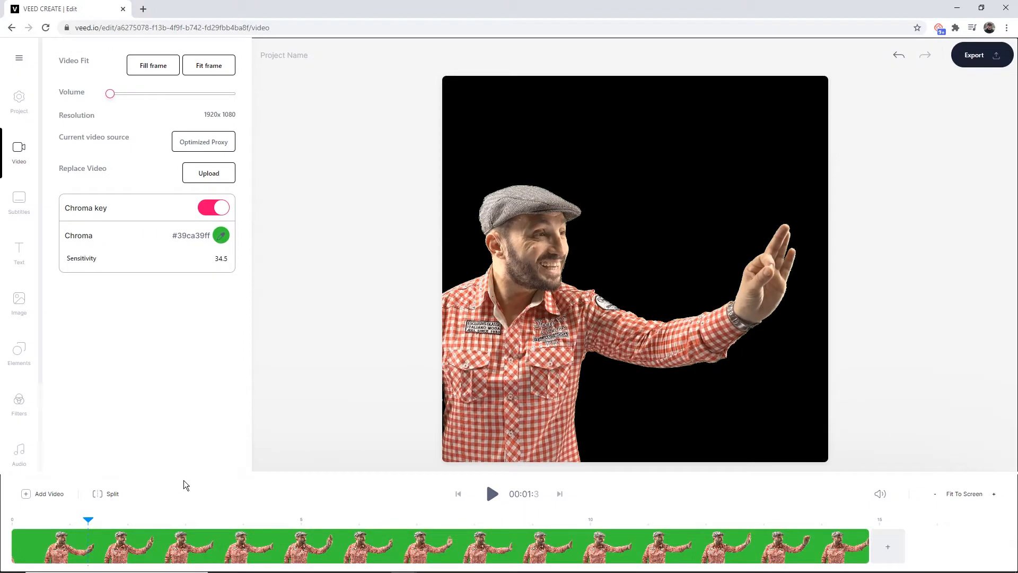
Play and pause the keyed video preview
{"action": "left_click", "coordinate": [492, 494]}
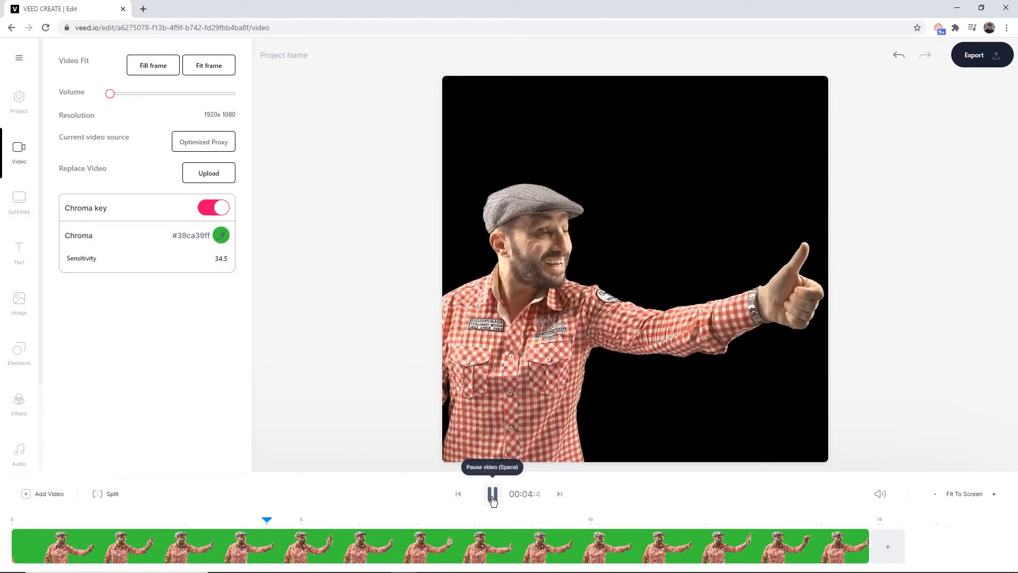
{"action": "left_click", "coordinate": [492, 495]}
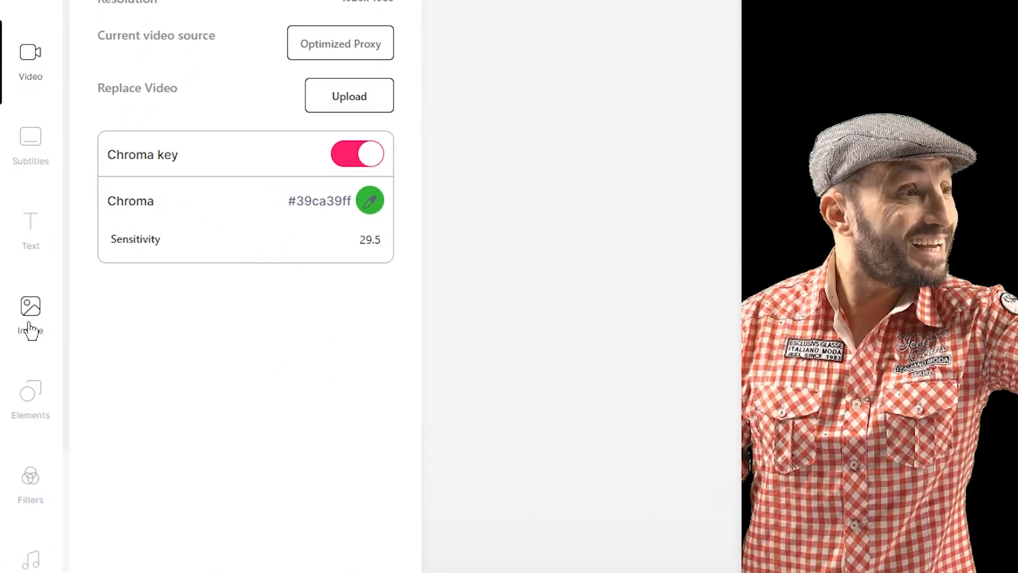
Add the Mountain snow.jpg image to the project from the Chroma Key folder
{"action": "left_click", "coordinate": [23, 304]}
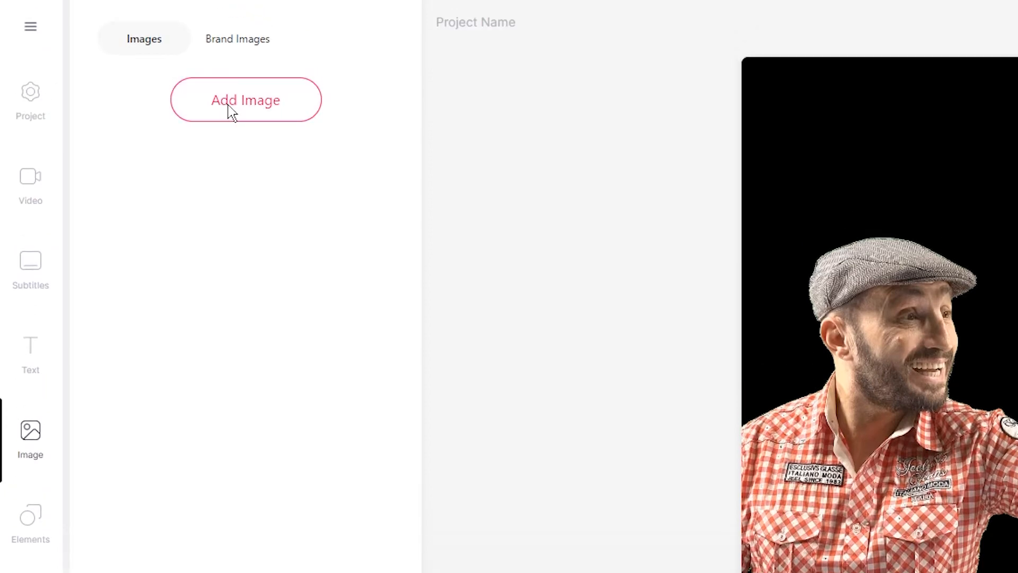
{"action": "left_click", "coordinate": [232, 112]}
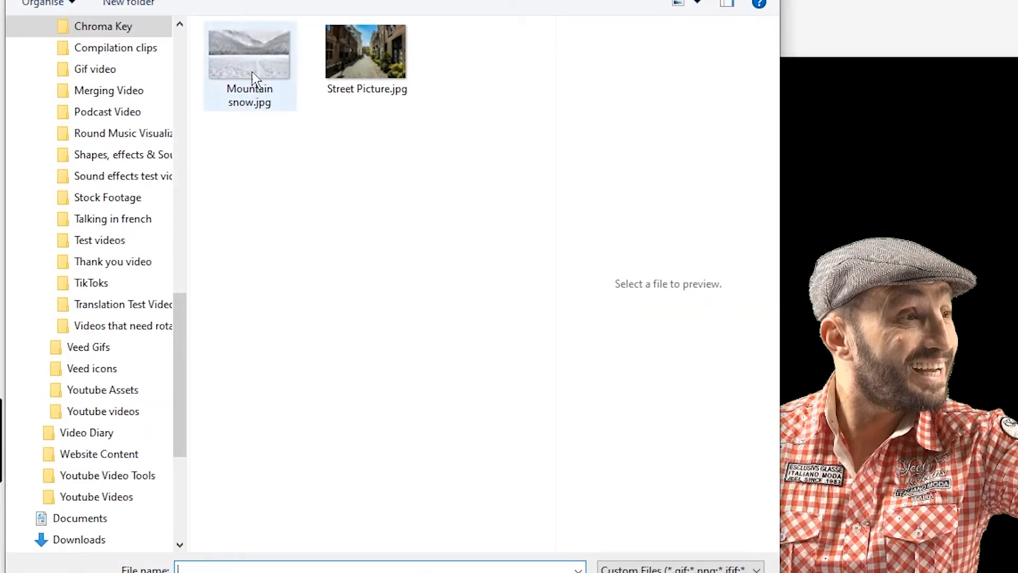
{"action": "left_click", "coordinate": [249, 56]}
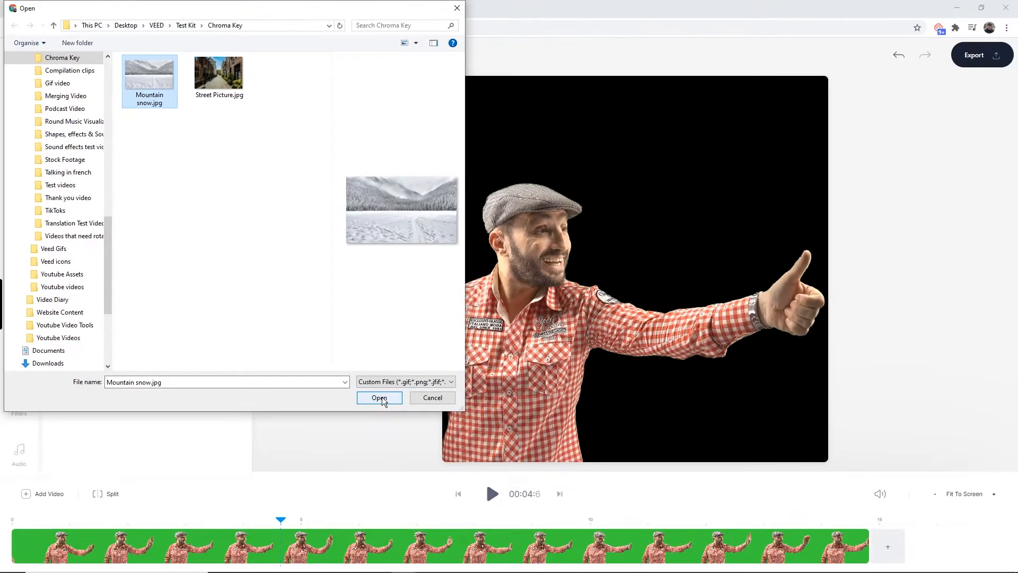
{"action": "left_click", "coordinate": [379, 397]}
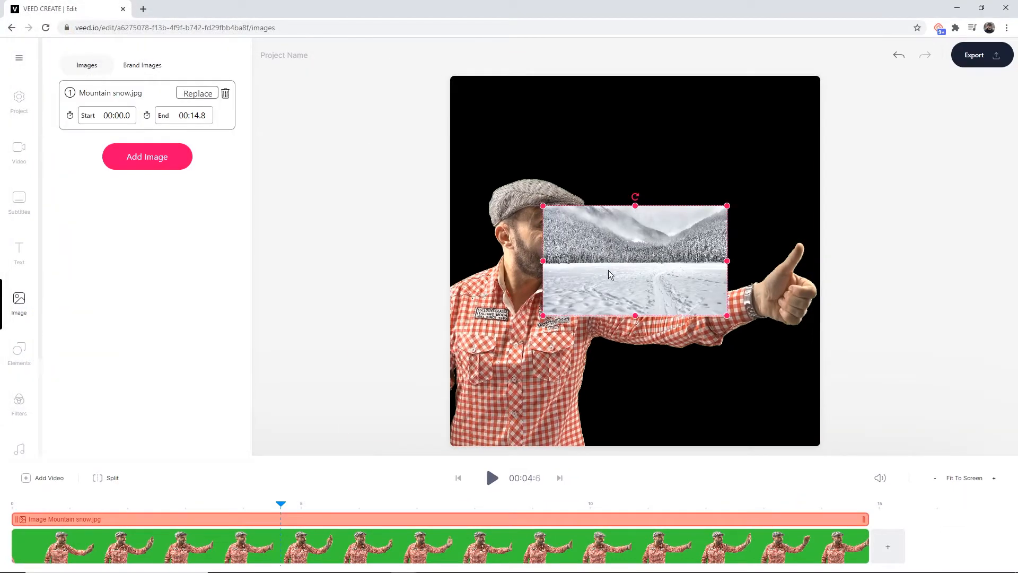
Resize the mountain image to fill the whole square frame and send it to the back behind the presenter
{"action": "left_click_drag", "start_coordinate": [620, 266], "coordinate": [528, 142]}
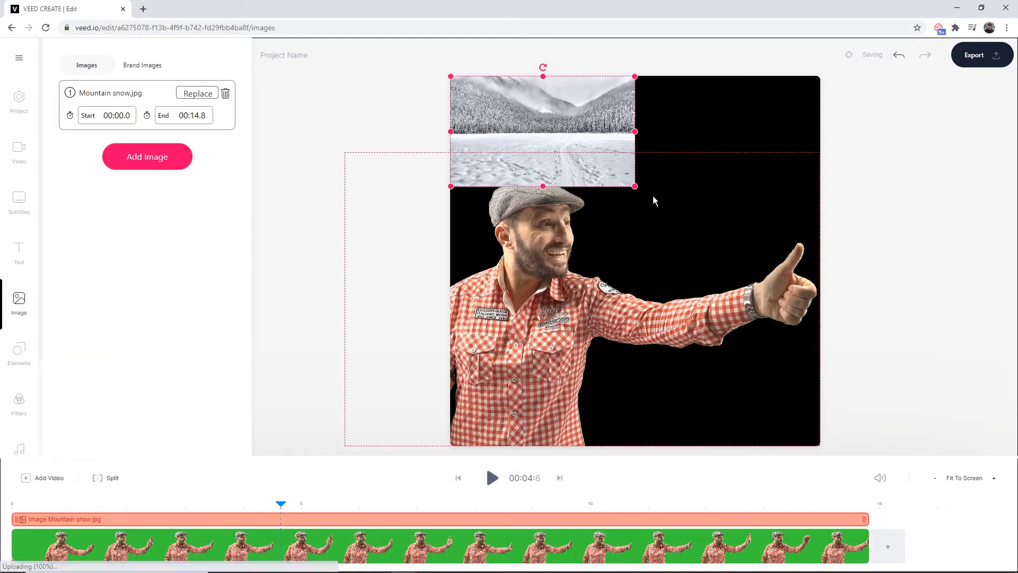
{"action": "left_click_drag", "start_coordinate": [635, 187], "coordinate": [820, 446]}
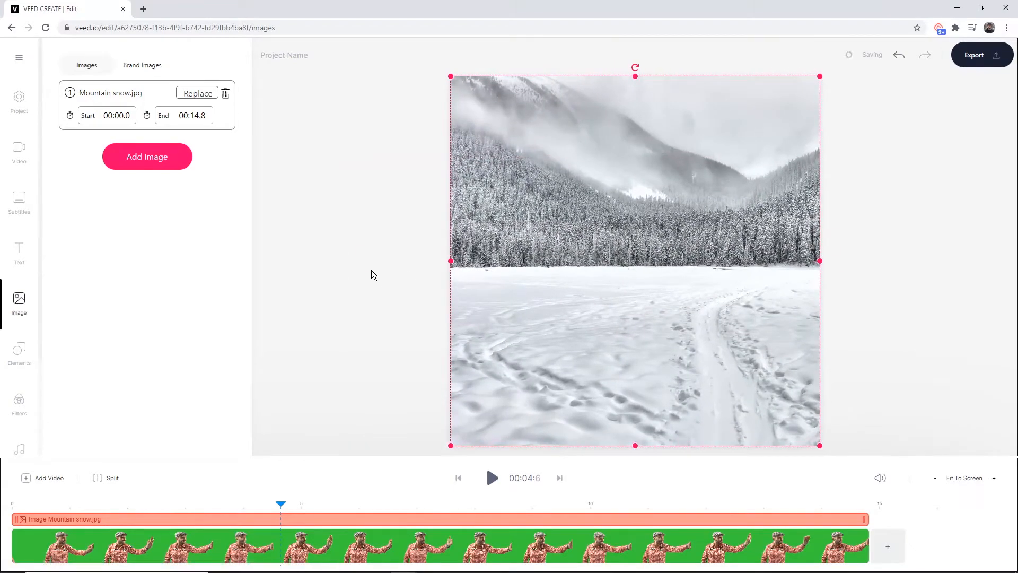
{"action": "right_click", "coordinate": [570, 238]}
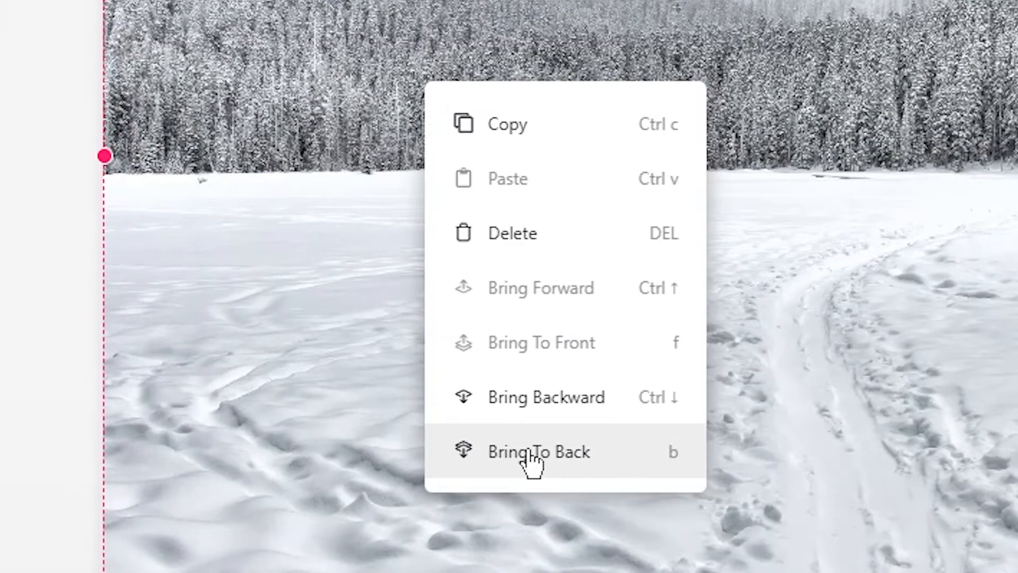
{"action": "left_click", "coordinate": [586, 451]}
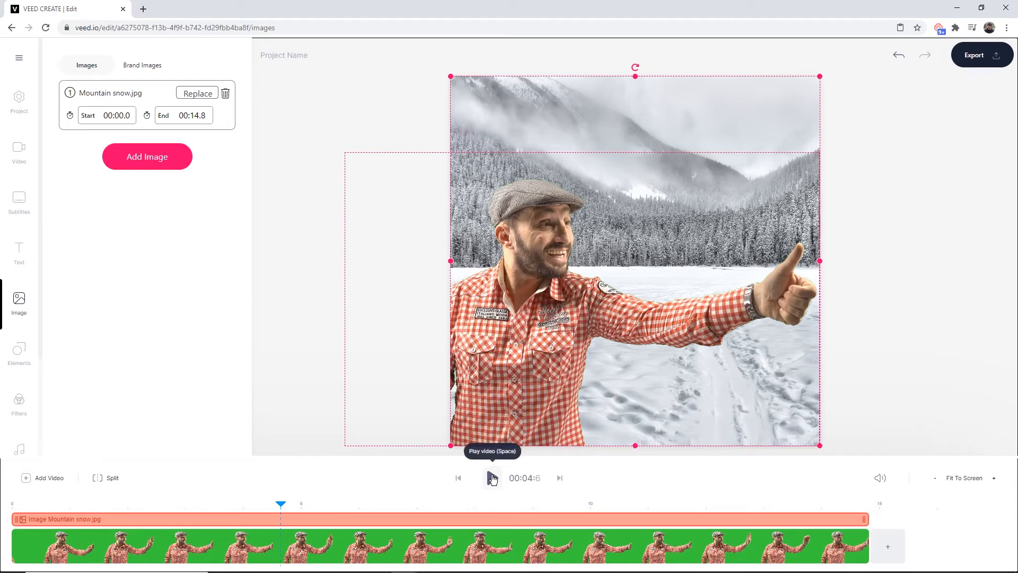
Play and pause the preview with the new background
{"action": "left_click", "coordinate": [492, 478]}
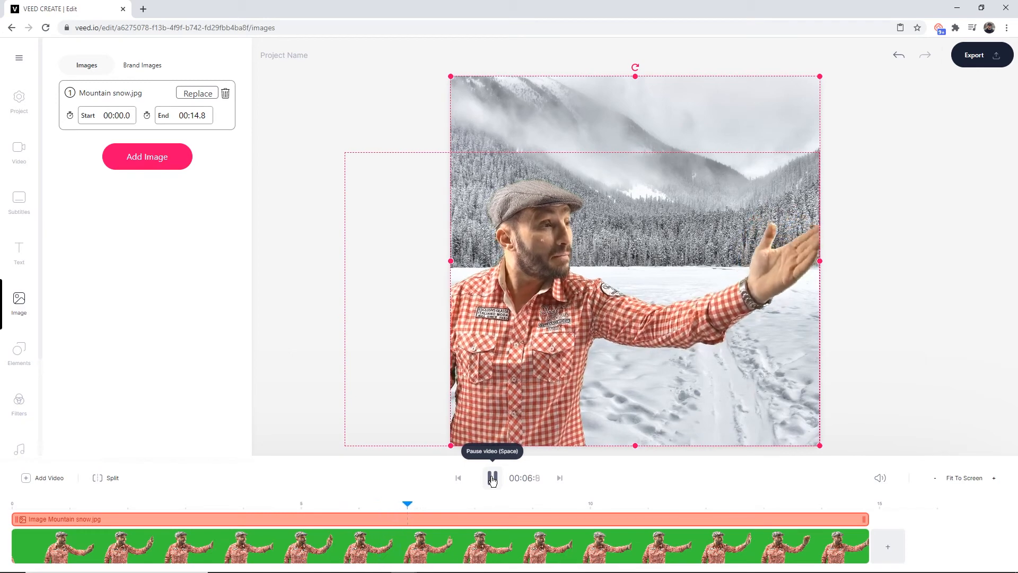
{"action": "left_click", "coordinate": [492, 478]}
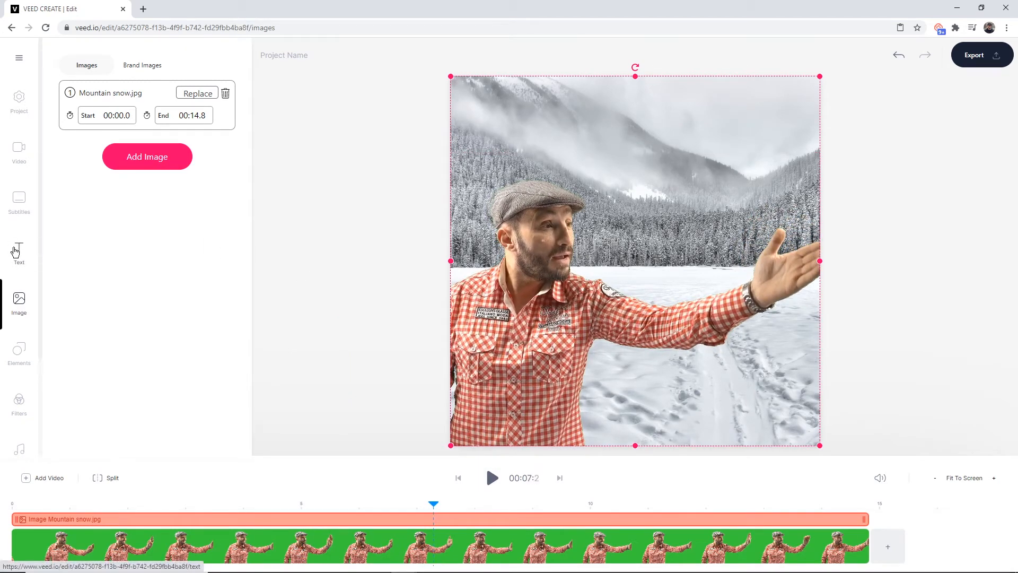
Add a text box reading "When you're totally unprepared for the situation but have a positive mindset."
{"action": "left_click", "coordinate": [19, 253]}
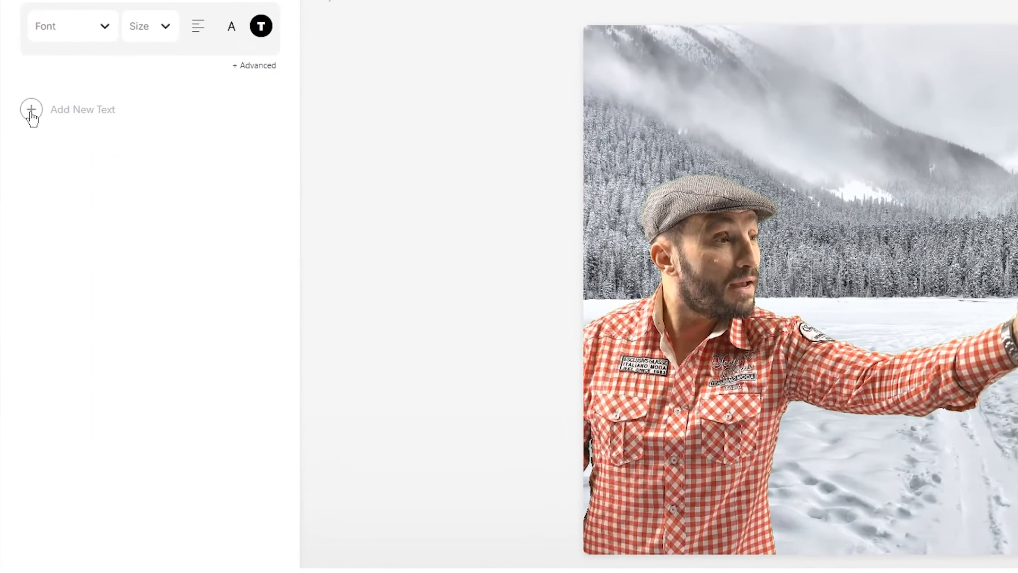
{"action": "left_click", "coordinate": [64, 134]}
{"action": "left_click", "coordinate": [88, 114]}
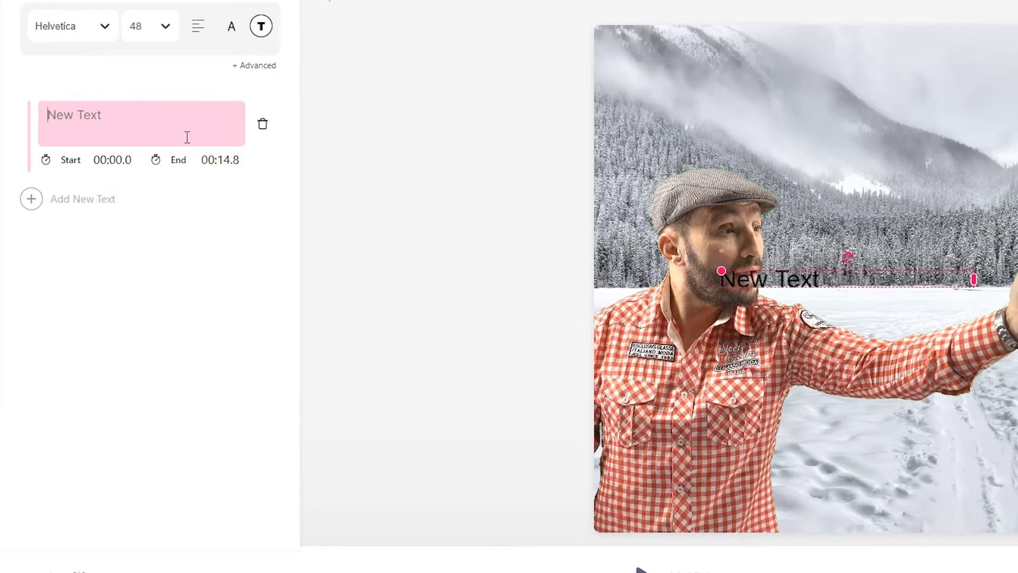
{"action": "type", "text": "When you're tot"}
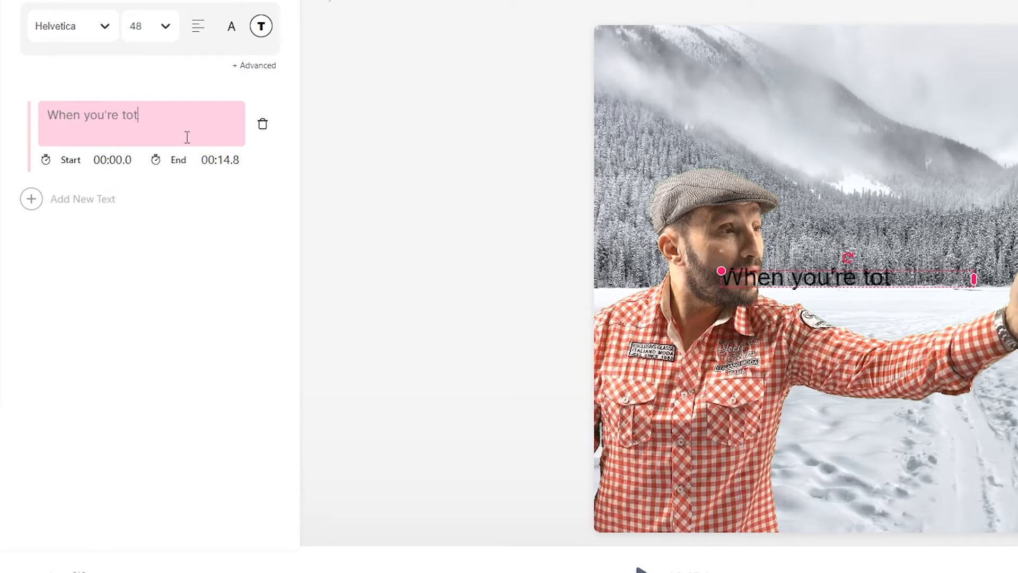
{"action": "type", "text": "ally unprepared for"}
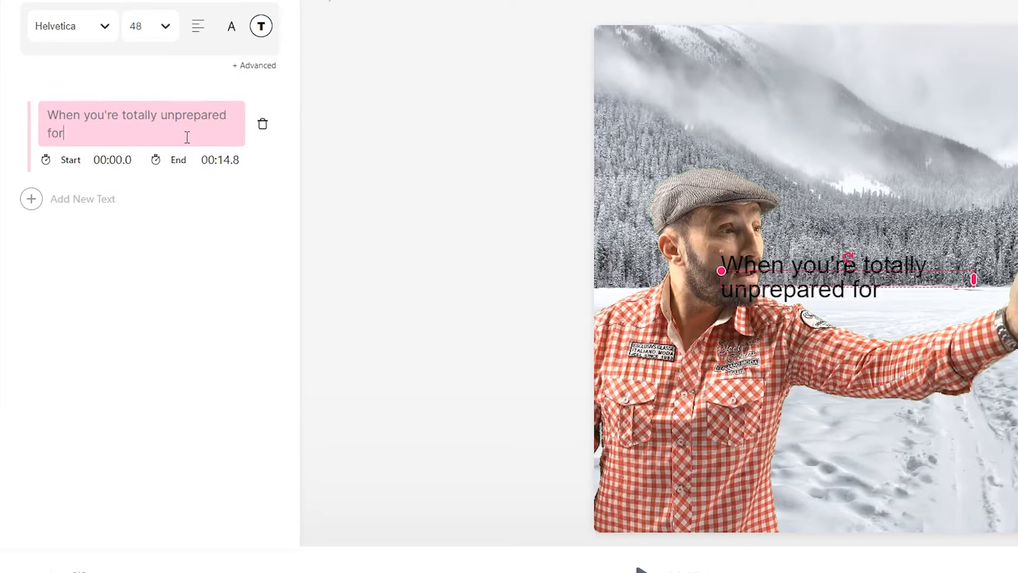
{"action": "type", "text": " the situation bu"}
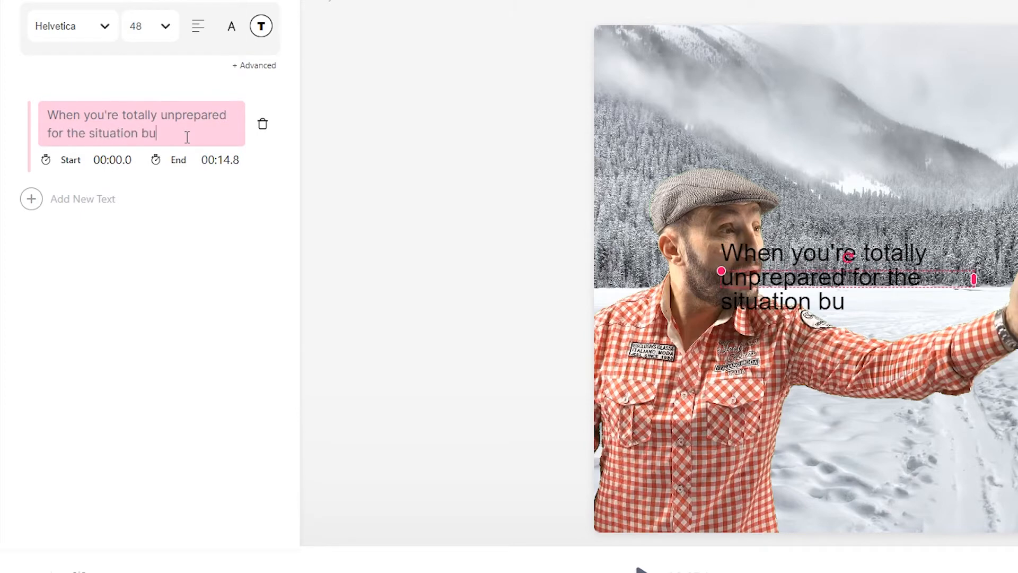
{"action": "type", "text": "t have a positive "}
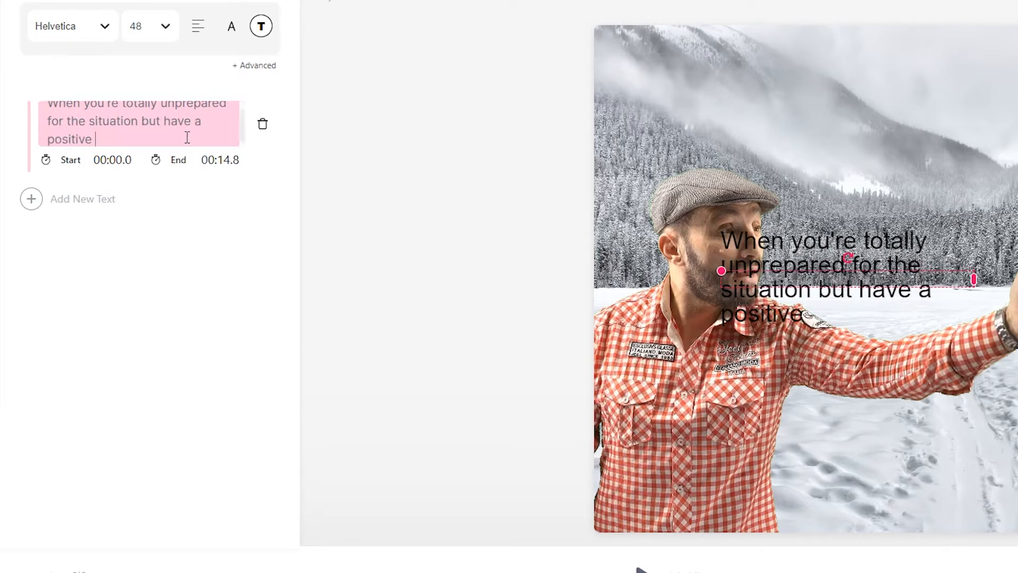
{"action": "type", "text": "mindset."}
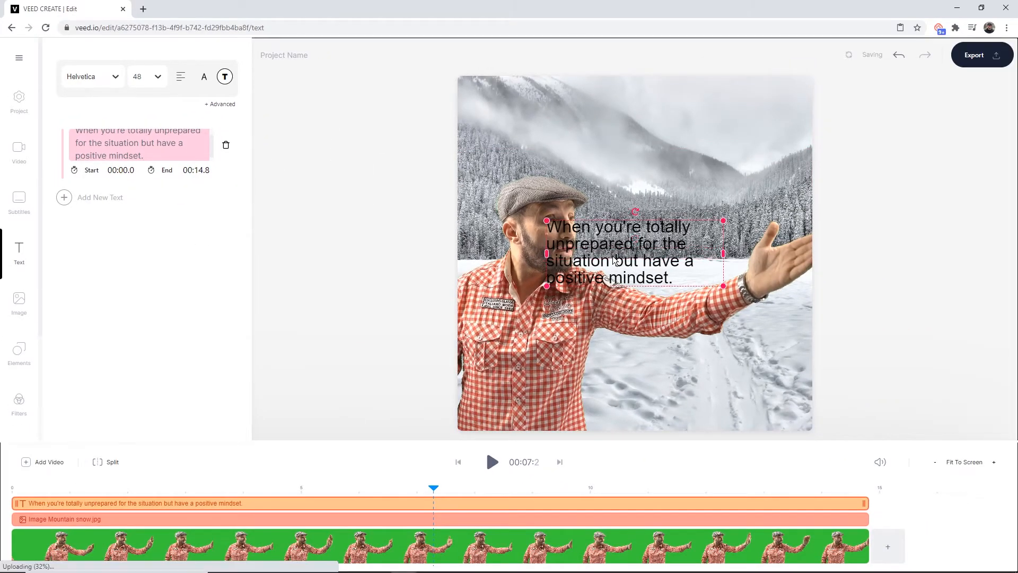
Move the caption to the top of the frame and widen it so it spans two lines
{"action": "left_click_drag", "start_coordinate": [618, 262], "coordinate": [528, 123]}
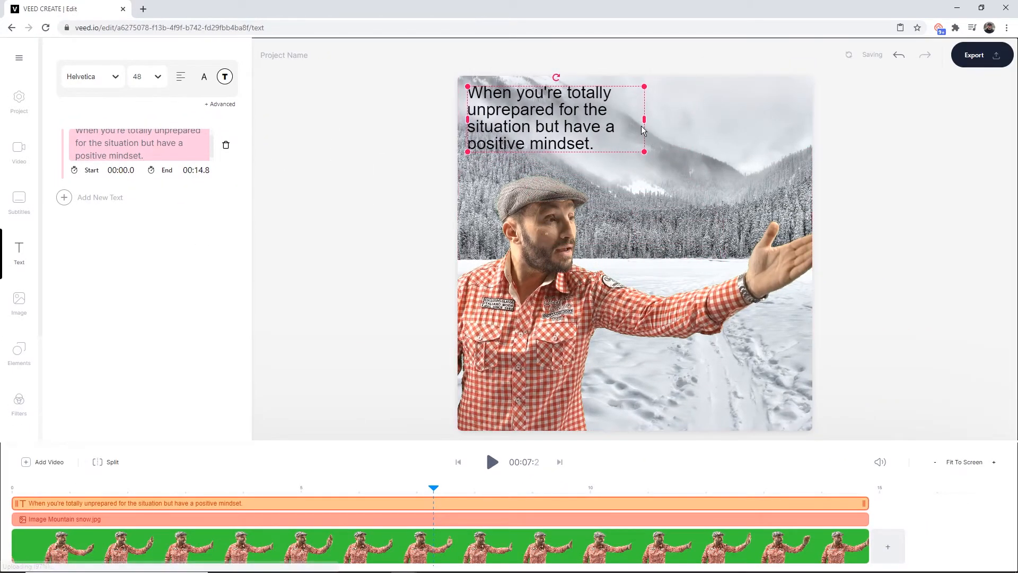
{"action": "left_click_drag", "start_coordinate": [645, 119], "coordinate": [763, 120]}
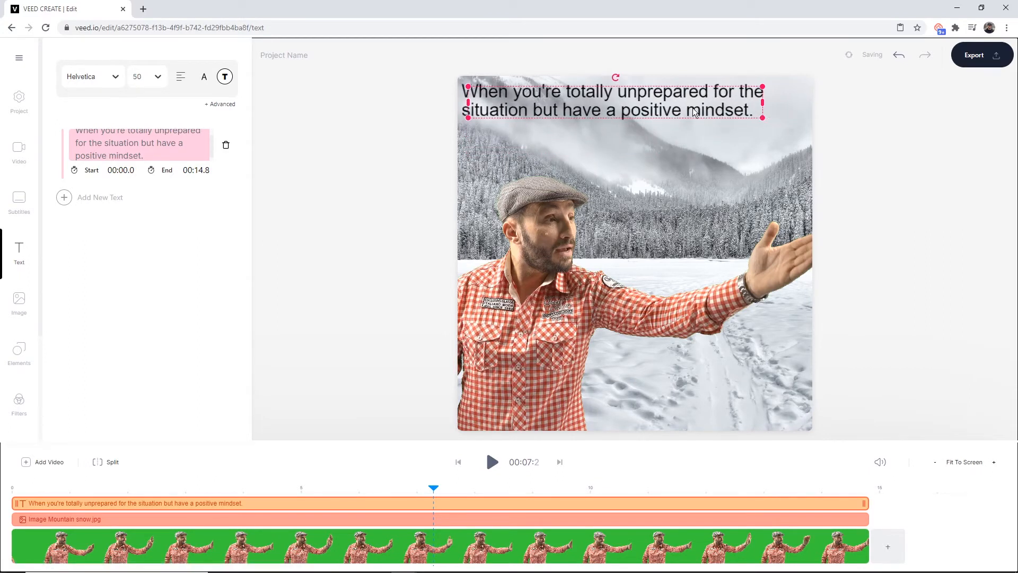
{"action": "left_click", "coordinate": [440, 133]}
{"action": "left_click", "coordinate": [529, 107]}
{"action": "left_click_drag", "start_coordinate": [541, 104], "coordinate": [548, 105]}
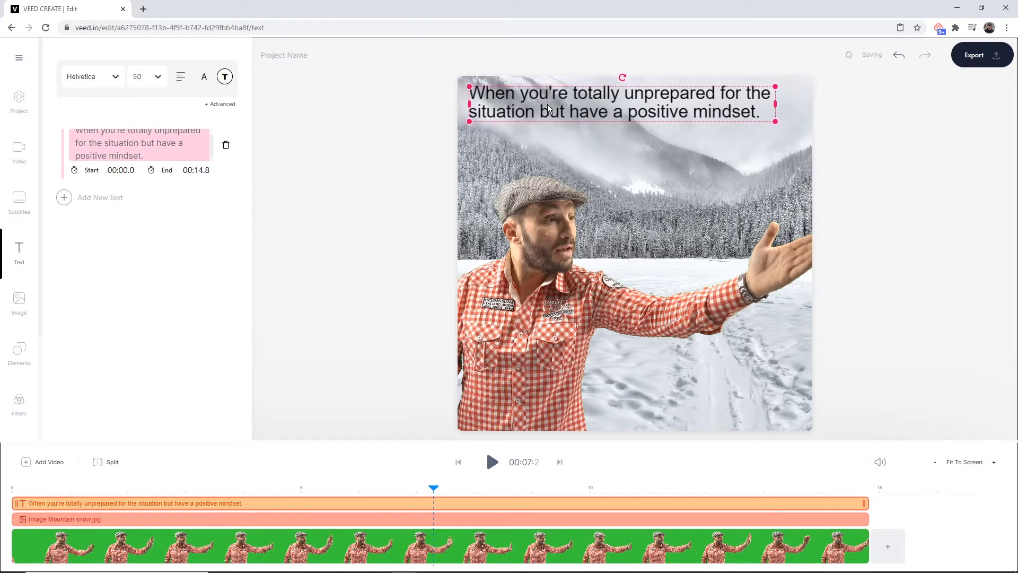
{"action": "left_click_drag", "start_coordinate": [774, 121], "coordinate": [795, 126]}
{"action": "left_click", "coordinate": [350, 114]}
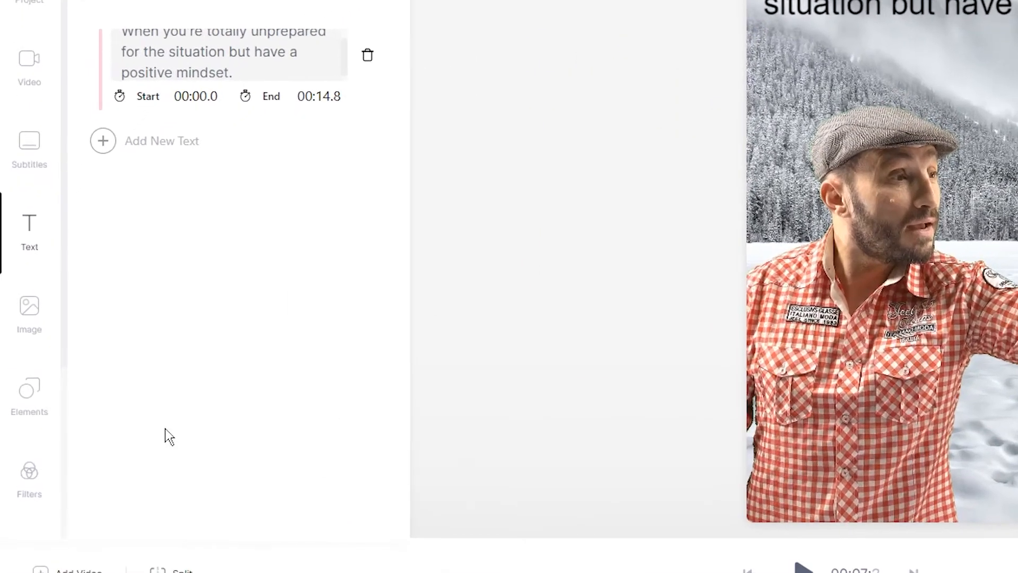
Add a square shape with the outline set to 0 and a white fill
{"action": "left_click", "coordinate": [29, 391]}
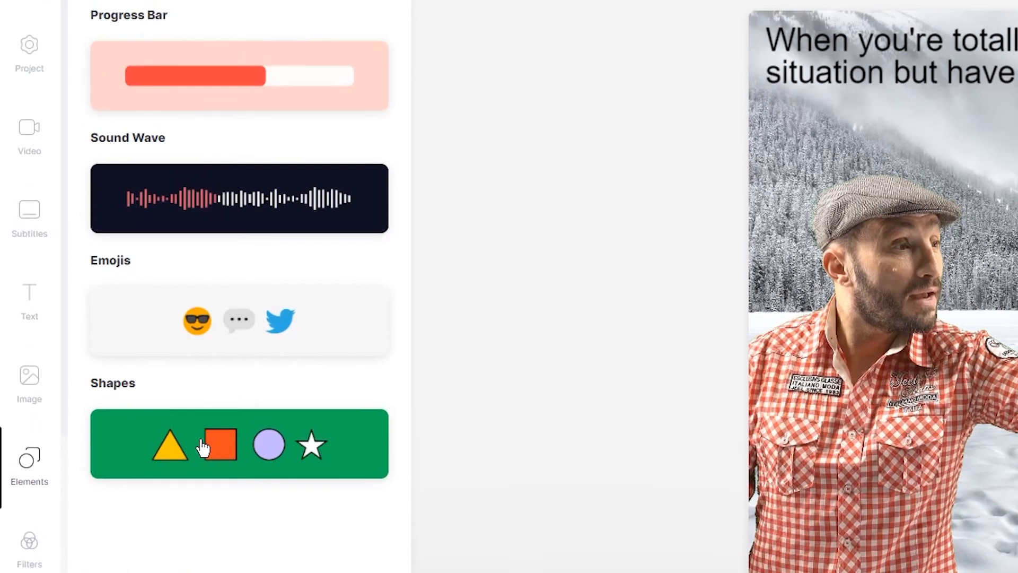
{"action": "left_click", "coordinate": [203, 378]}
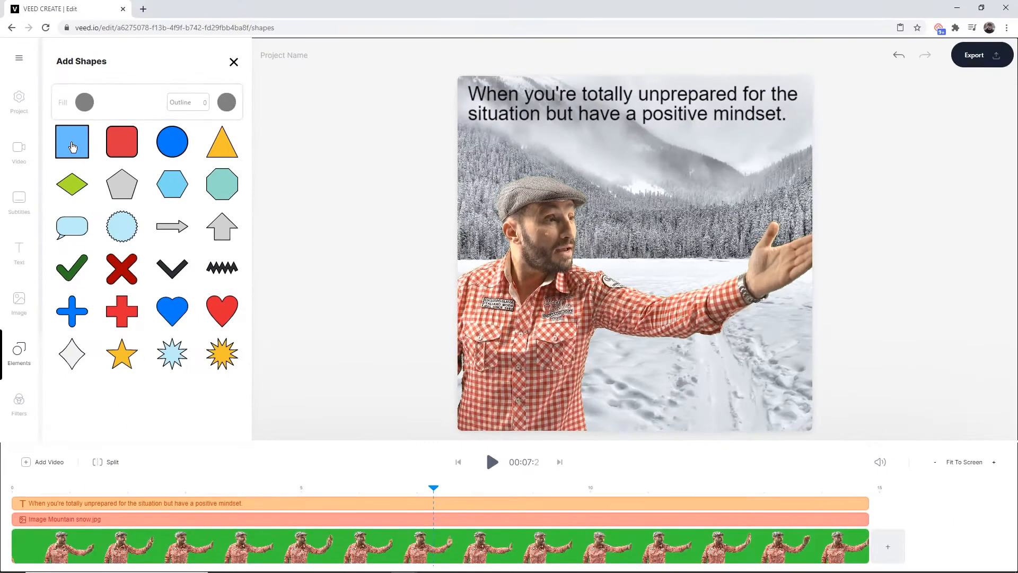
{"action": "left_click", "coordinate": [118, 172]}
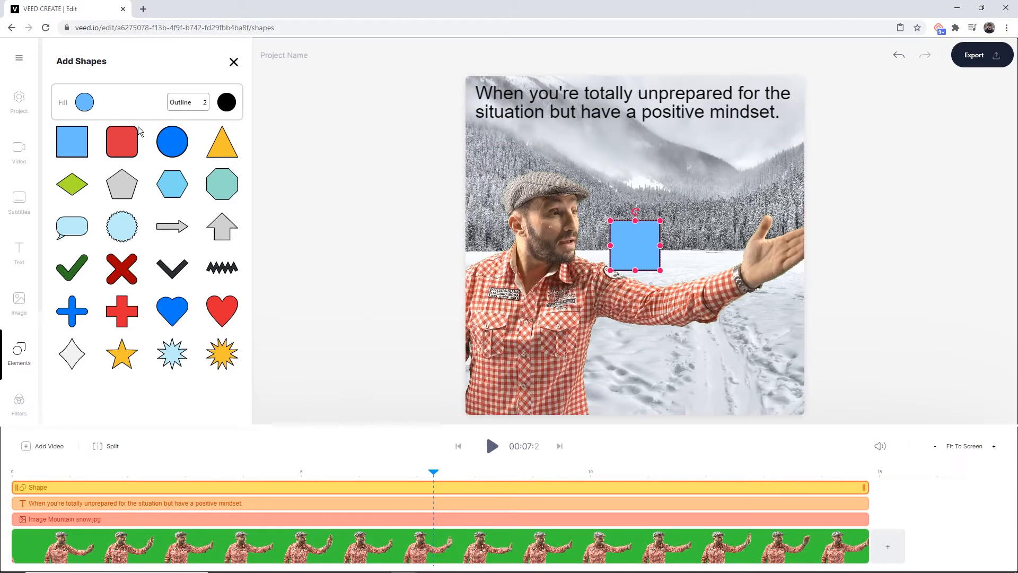
{"action": "left_click_drag", "start_coordinate": [165, 107], "coordinate": [113, 102]}
{"action": "left_click", "coordinate": [87, 103]}
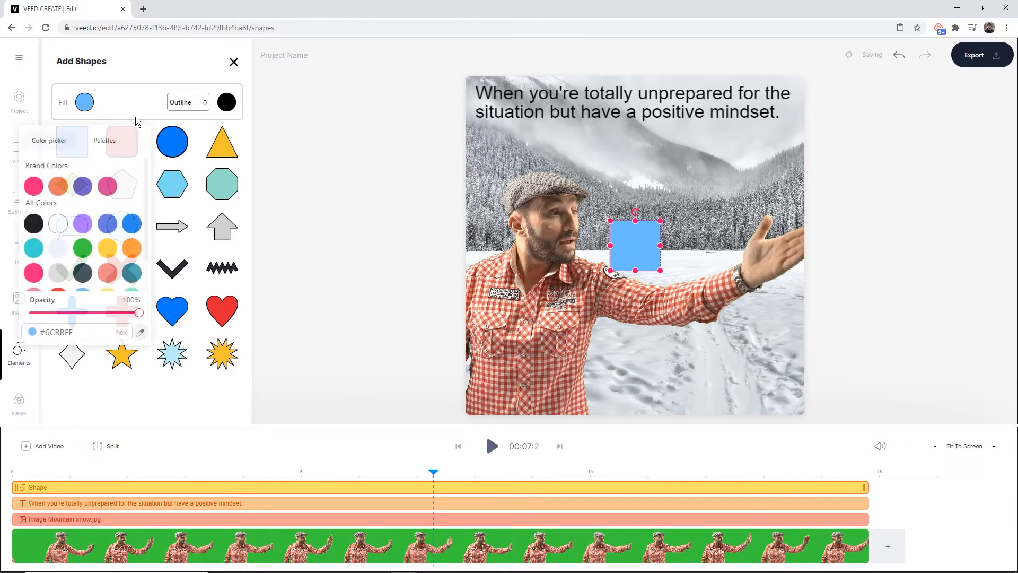
{"action": "left_click", "coordinate": [58, 225]}
{"action": "left_click", "coordinate": [335, 128]}
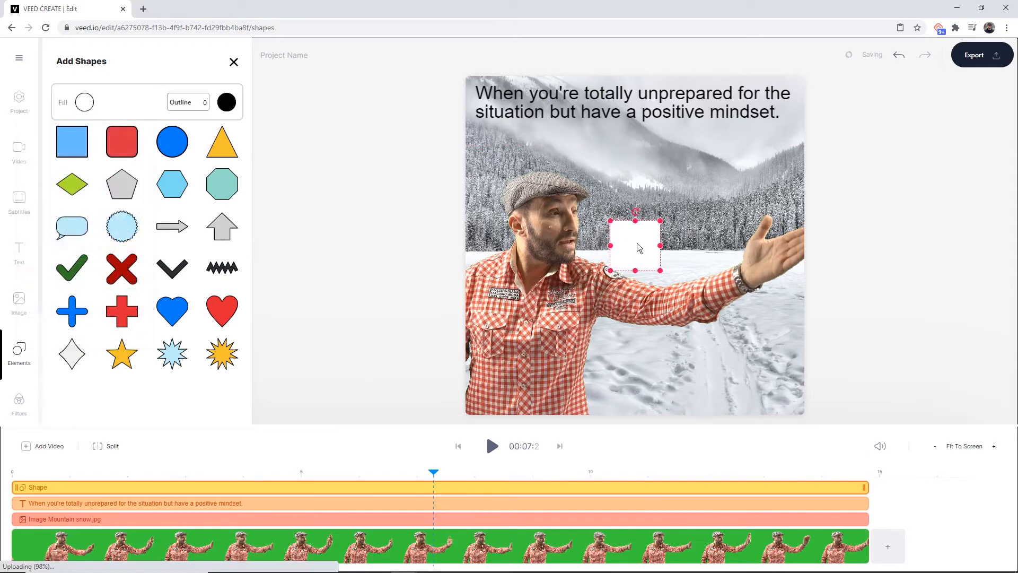
Stretch the white square into a banner across the top of the frame and bring it backward behind the caption
{"action": "left_click_drag", "start_coordinate": [624, 237], "coordinate": [804, 233]}
{"action": "left_click_drag", "start_coordinate": [632, 146], "coordinate": [624, 88]}
{"action": "right_click", "coordinate": [619, 93]}
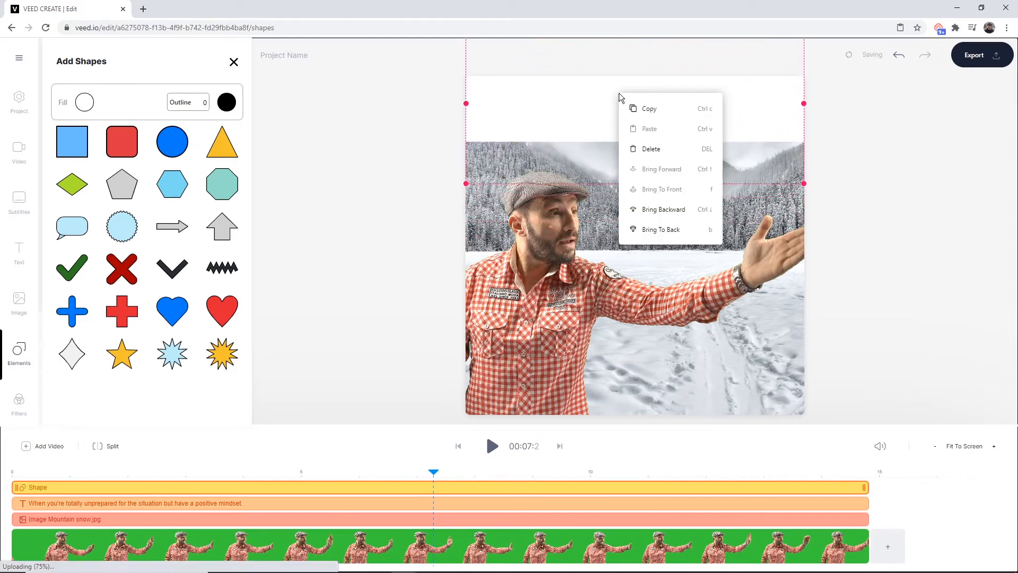
{"action": "left_click", "coordinate": [663, 210]}
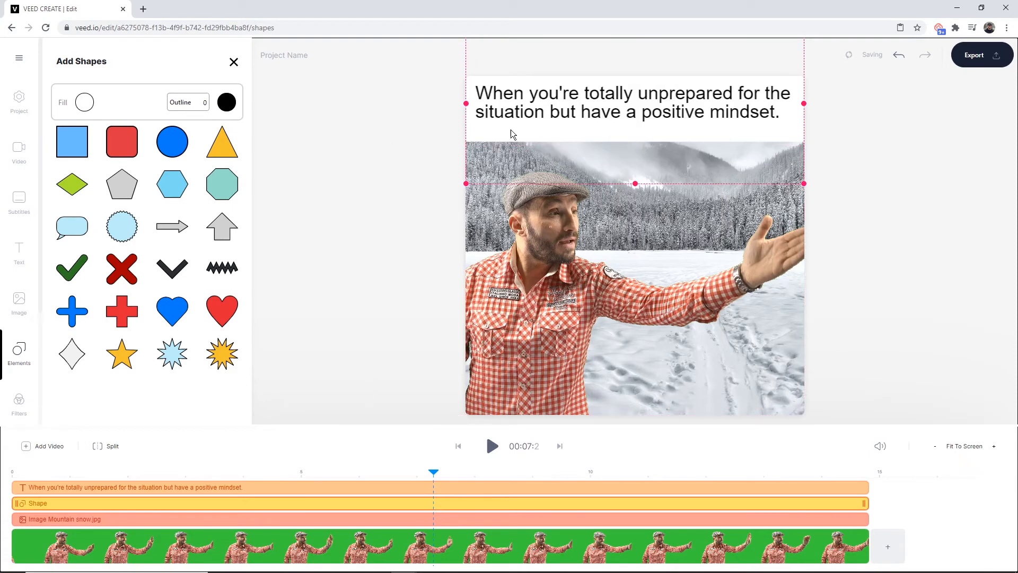
Raise the white banner's bottom edge to sit just below the caption
{"action": "left_click_drag", "start_coordinate": [480, 137], "coordinate": [482, 126]}
{"action": "left_click", "coordinate": [396, 146]}
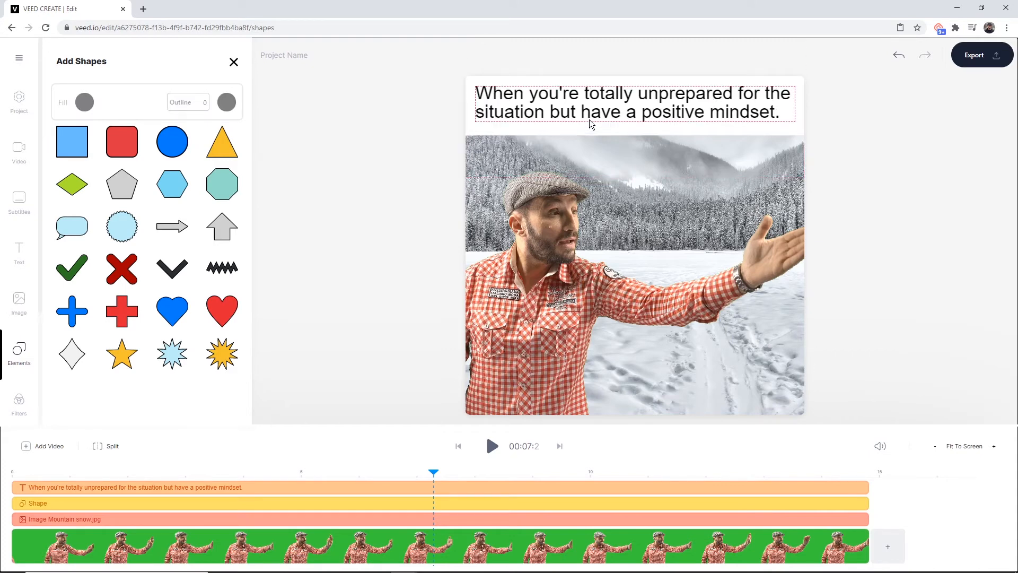
Delay the caption's start to 3.4 s on the timeline and preview it
{"action": "left_click", "coordinate": [530, 105]}
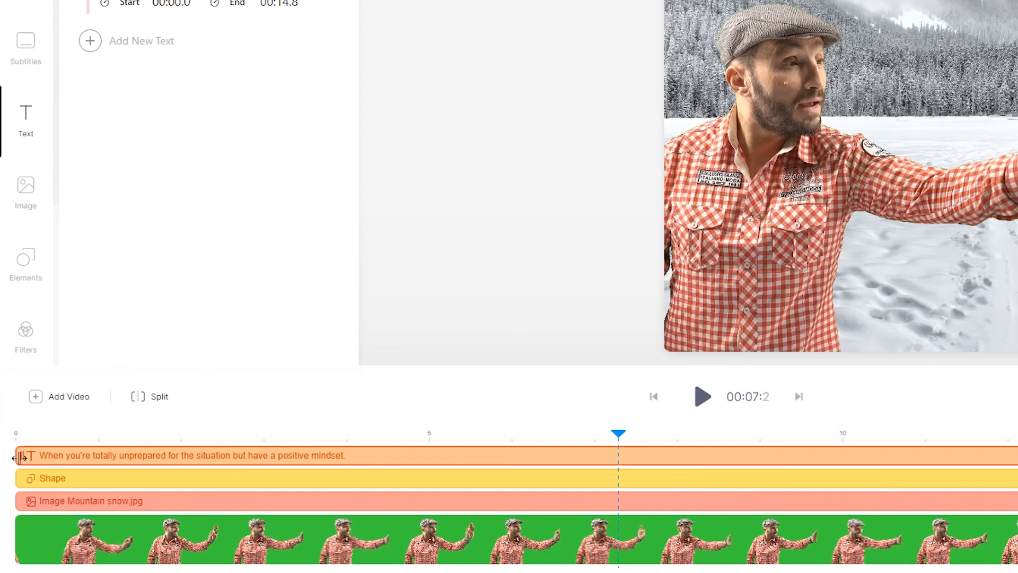
{"action": "left_click_drag", "start_coordinate": [20, 457], "coordinate": [304, 455]}
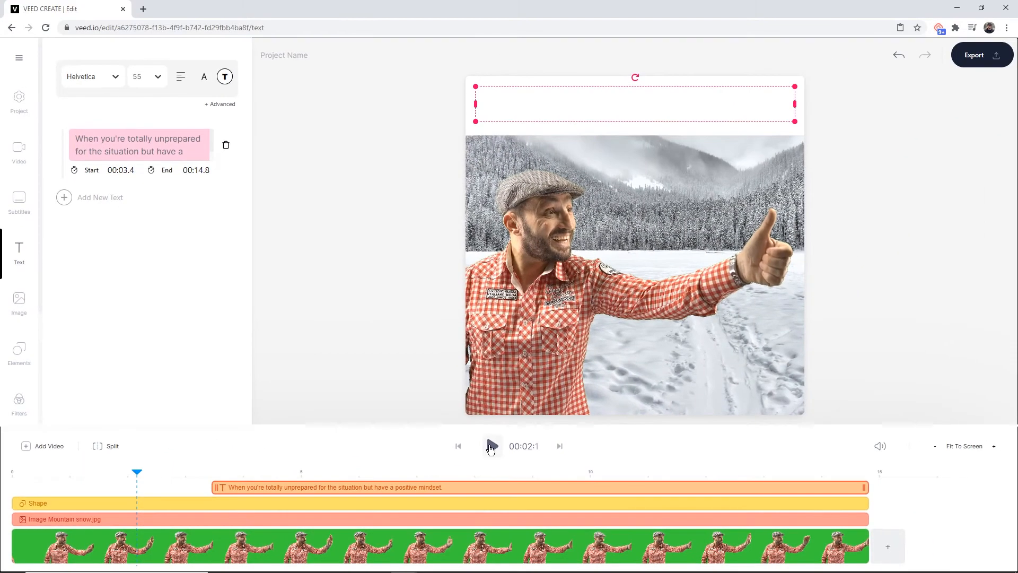
{"action": "left_click", "coordinate": [703, 396]}
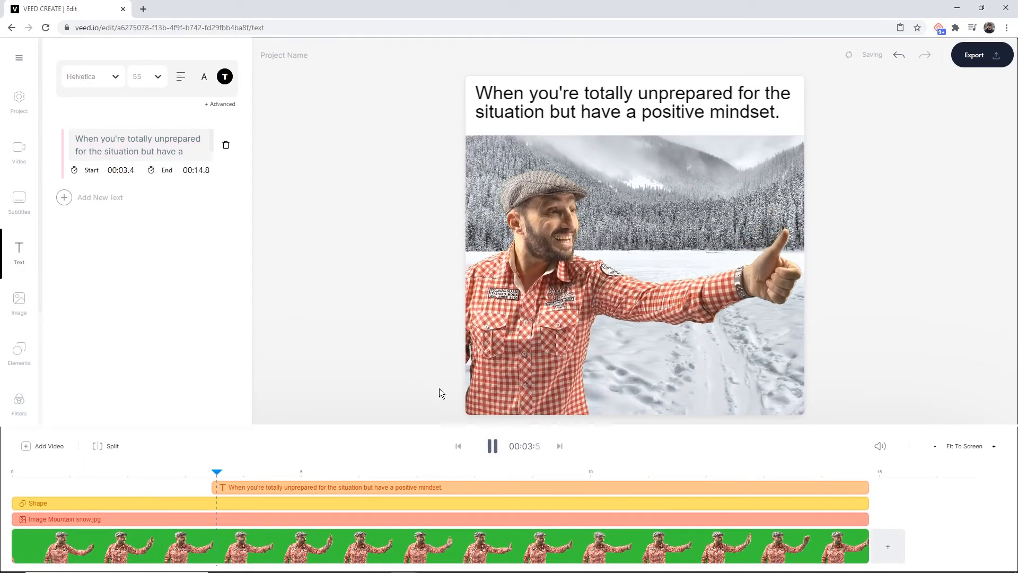
{"action": "left_click", "coordinate": [491, 447]}
Return the caption's start to the beginning of the timeline
{"action": "left_click", "coordinate": [217, 471]}
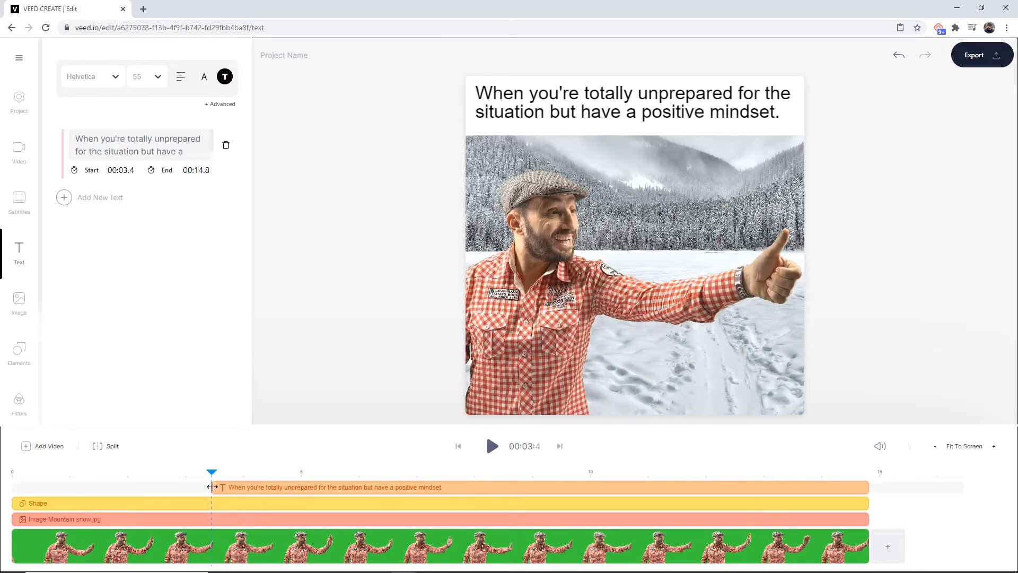
{"action": "left_click_drag", "start_coordinate": [210, 487], "coordinate": [6, 486]}
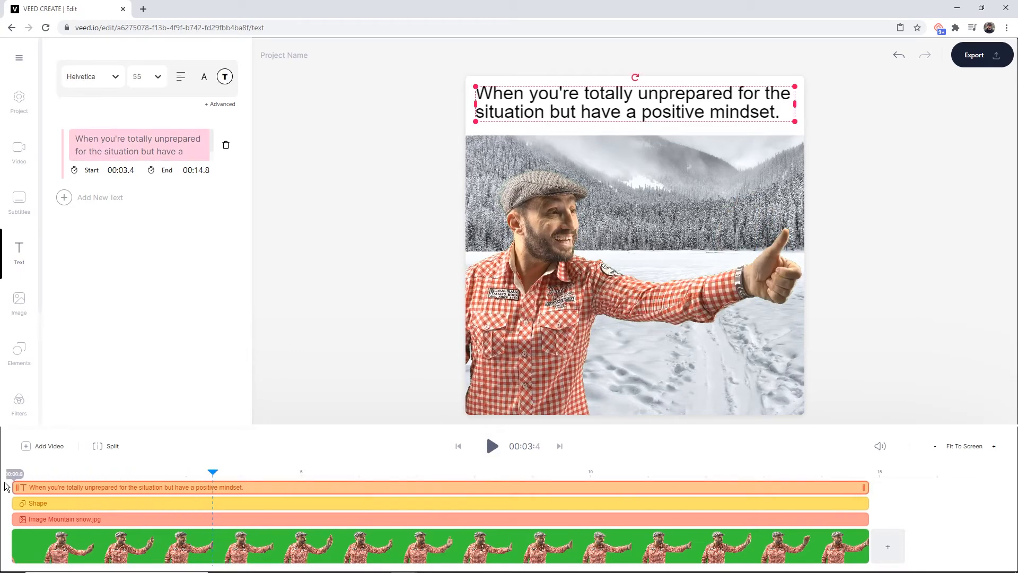
{"action": "left_click", "coordinate": [375, 252]}
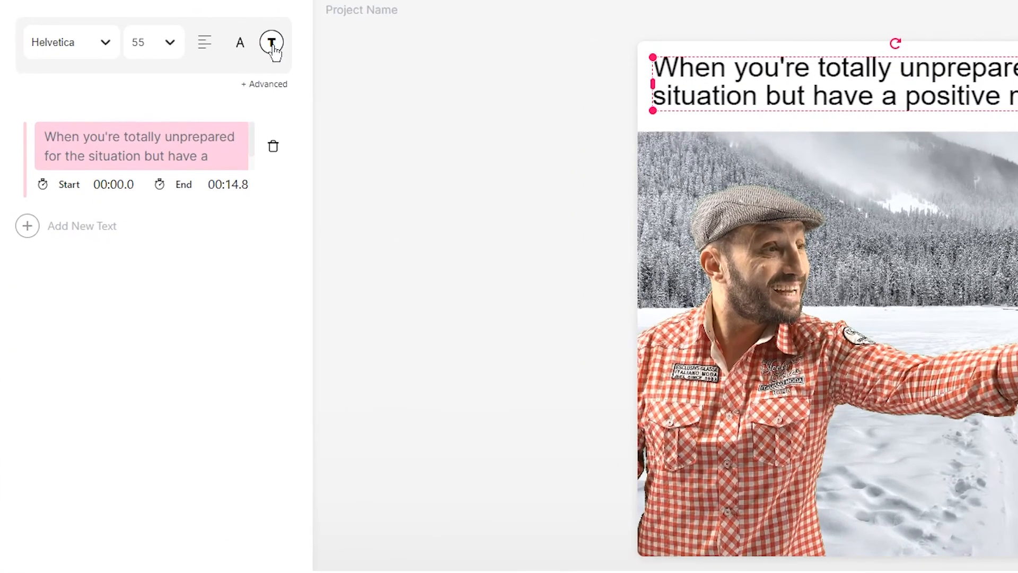
Give the caption a Drop shadow text style in black
{"action": "left_click", "coordinate": [252, 92]}
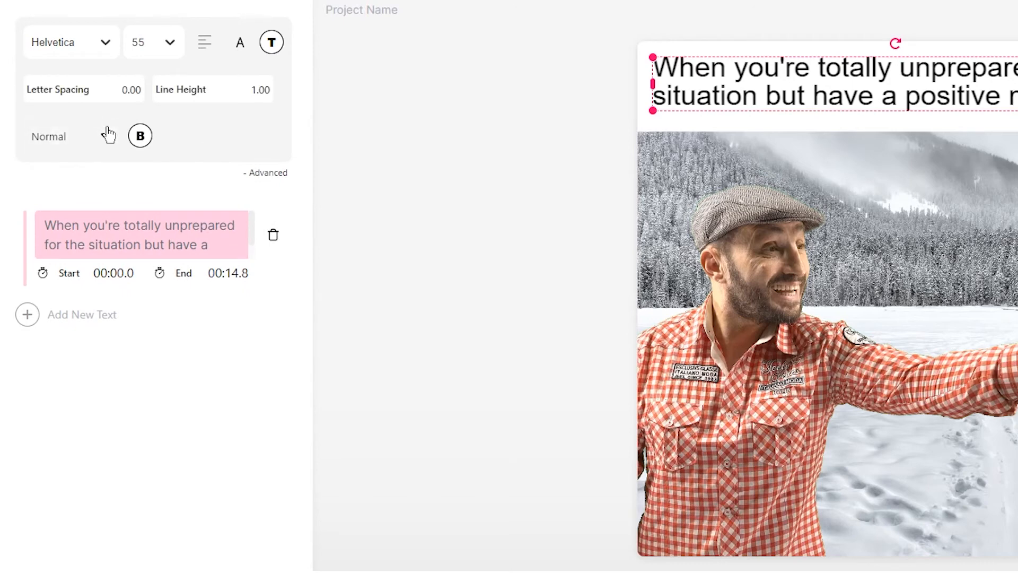
{"action": "left_click", "coordinate": [106, 136]}
{"action": "left_click", "coordinate": [69, 356]}
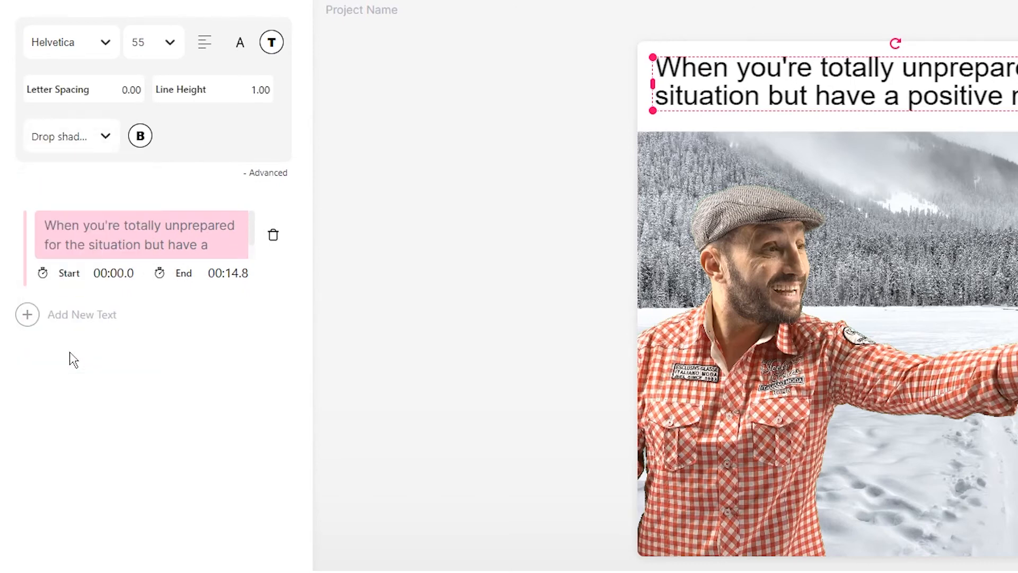
{"action": "left_click", "coordinate": [482, 143]}
{"action": "left_click", "coordinate": [140, 136]}
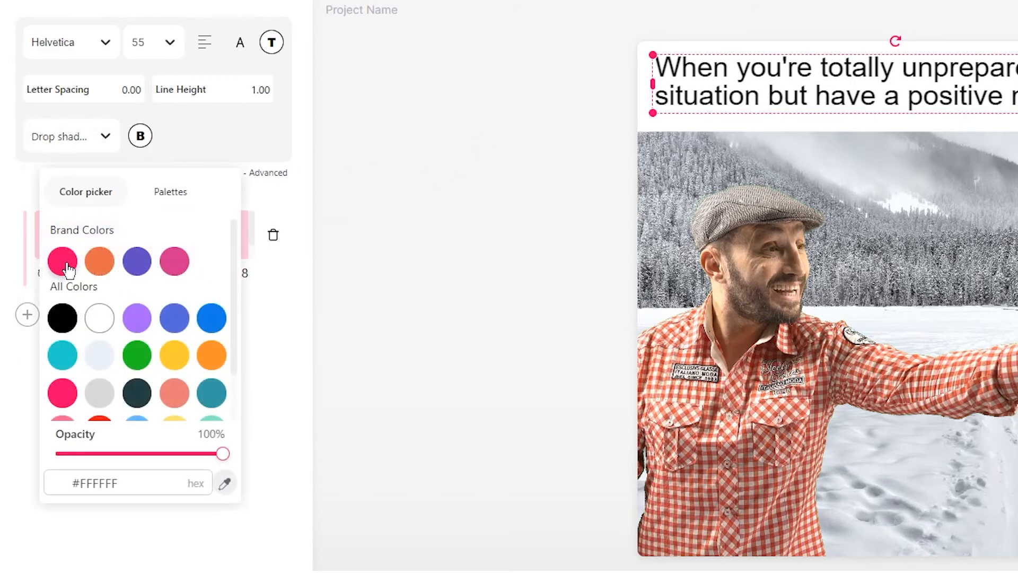
{"action": "left_click", "coordinate": [63, 320]}
{"action": "left_click", "coordinate": [587, 86]}
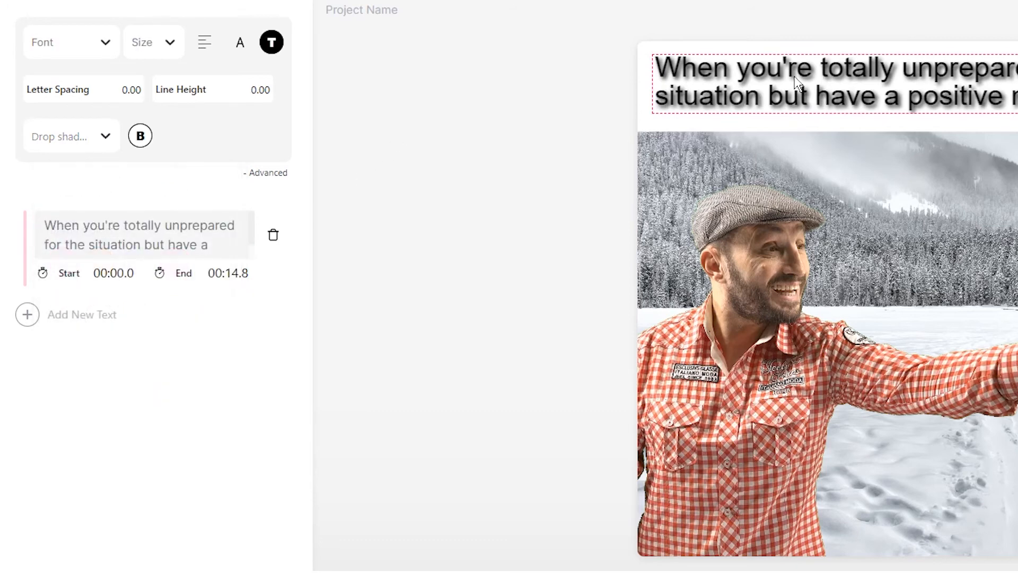
Set the caption's text style back to Normal
{"action": "left_click", "coordinate": [678, 87]}
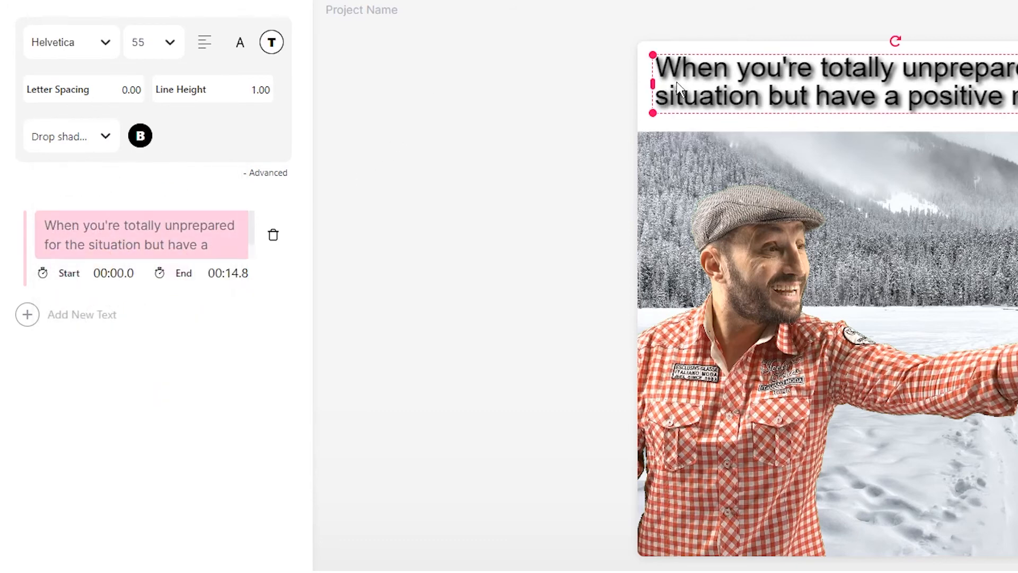
{"action": "left_click", "coordinate": [106, 138]}
{"action": "left_click", "coordinate": [84, 190]}
{"action": "left_click", "coordinate": [397, 57]}
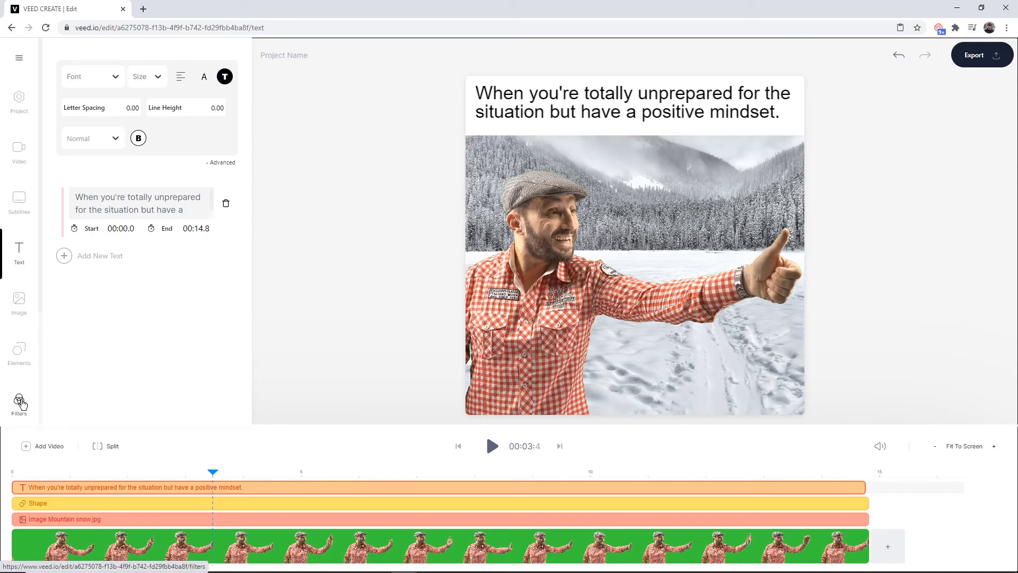
Apply the #SNOWY effect to the video
{"action": "left_click", "coordinate": [21, 401]}
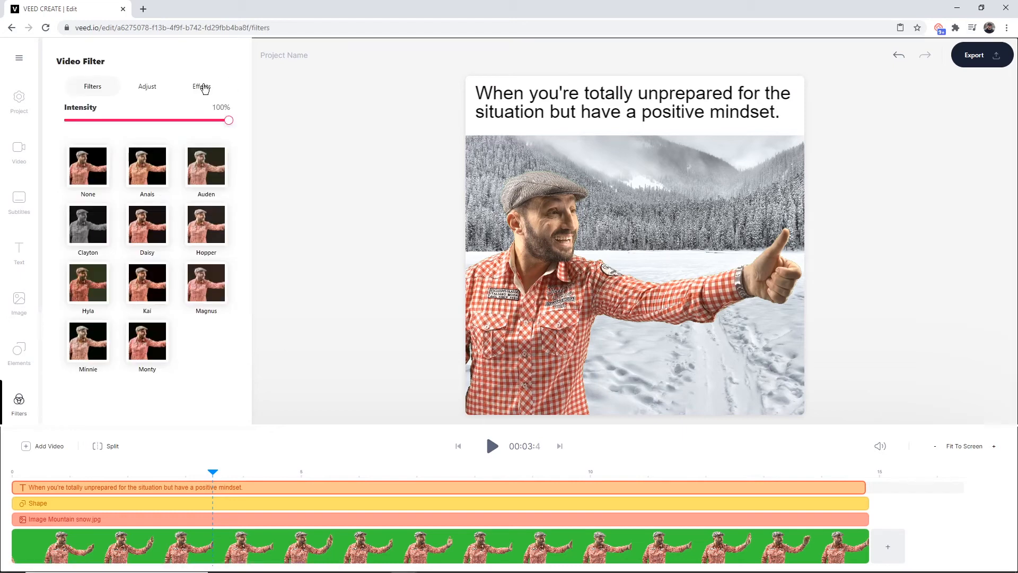
{"action": "left_click", "coordinate": [201, 86]}
{"action": "scroll", "coordinate": [143, 144], "scroll_direction": "down", "scroll_amount": 6}
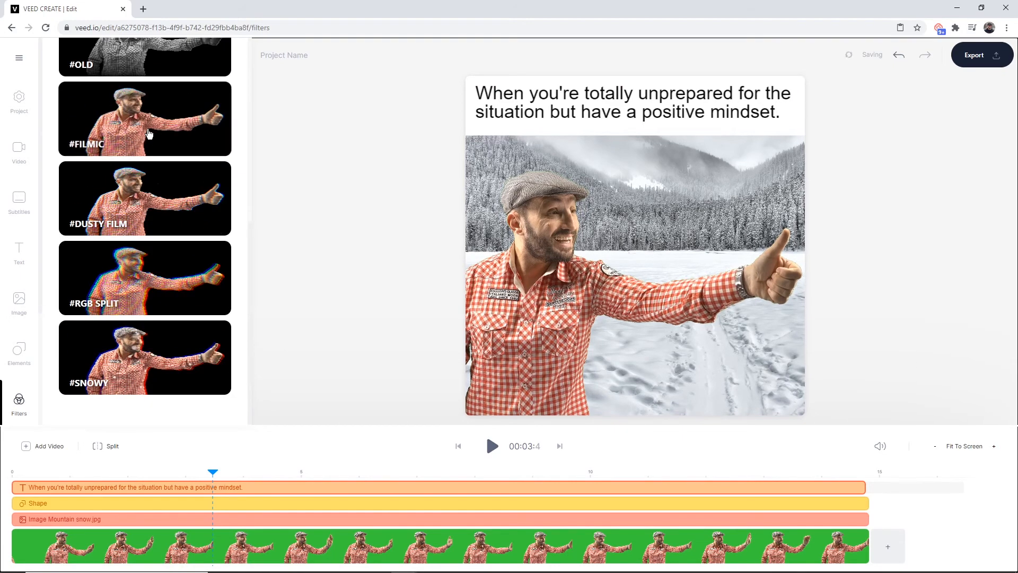
{"action": "left_click", "coordinate": [141, 348]}
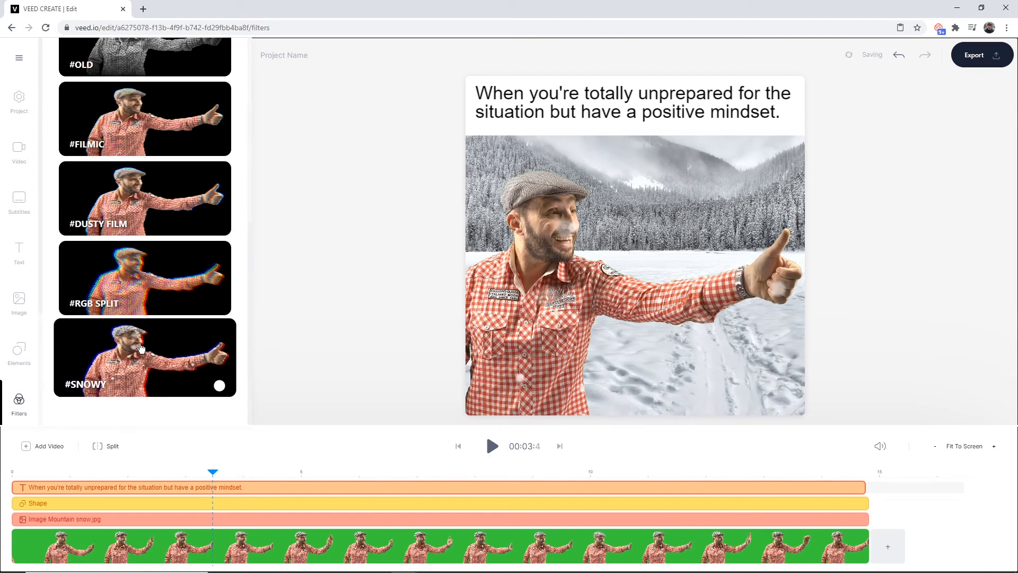
Play the video from the beginning to preview the snow effect
{"action": "left_click", "coordinate": [76, 472]}
{"action": "left_click", "coordinate": [6, 472]}
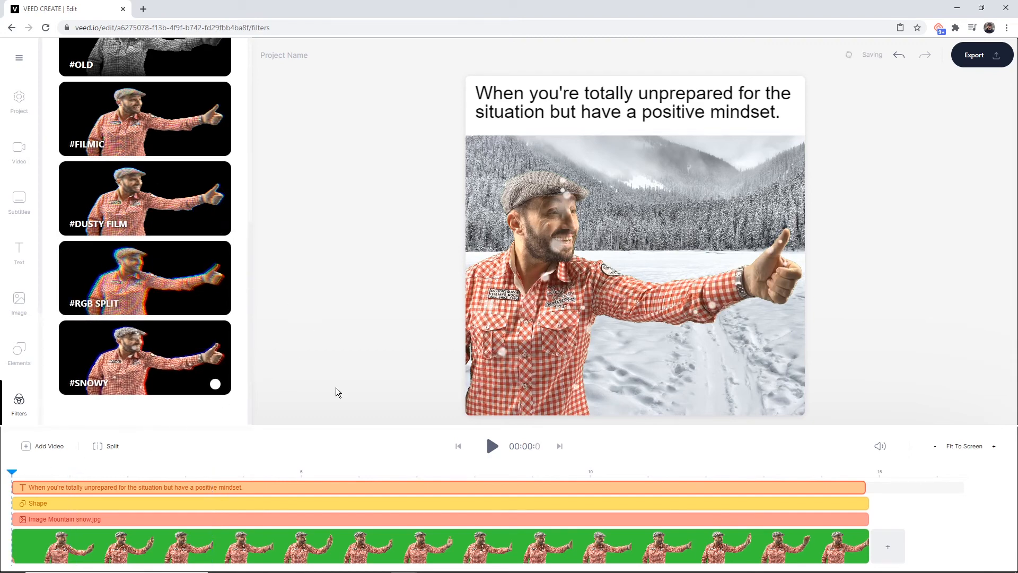
{"action": "left_click", "coordinate": [492, 446]}
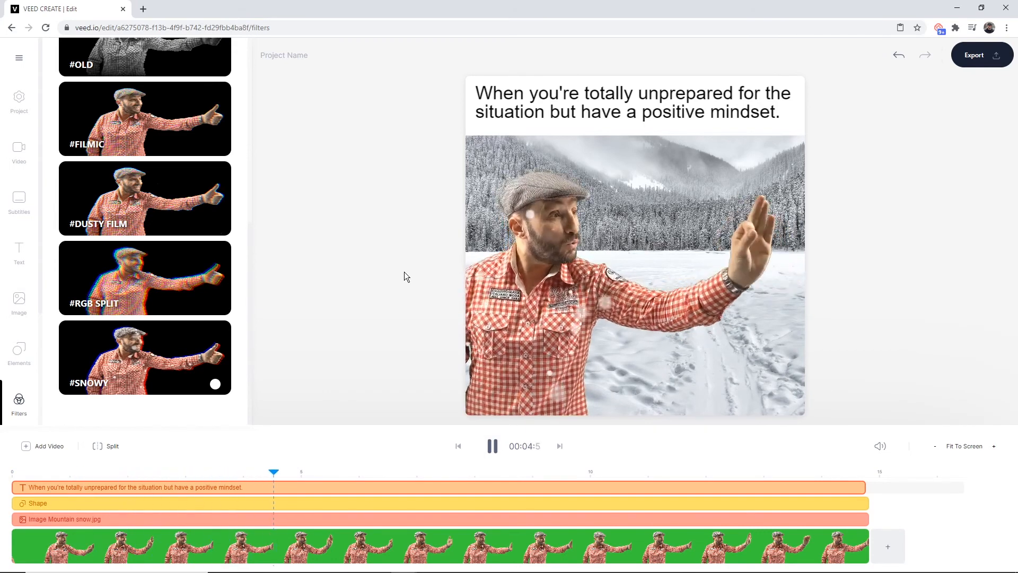
{"action": "left_click", "coordinate": [492, 445]}
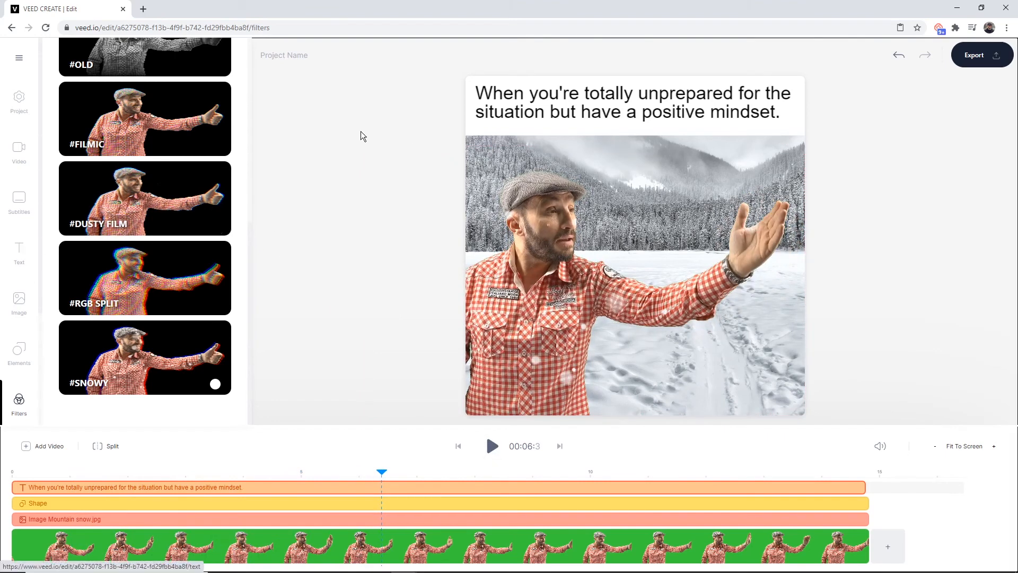
{"action": "scroll", "coordinate": [173, 145], "scroll_direction": "up", "scroll_amount": 6}
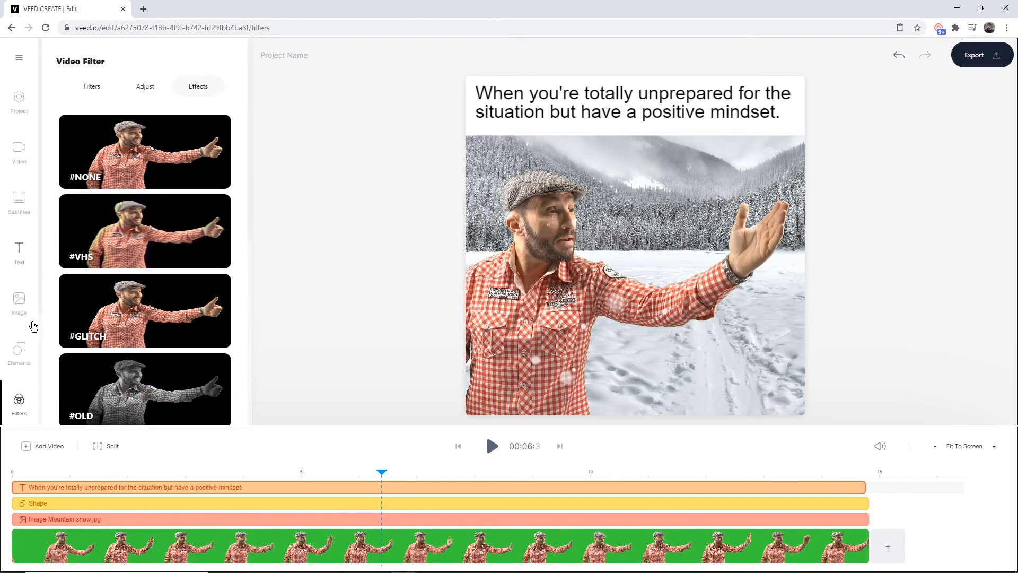
{"action": "left_click", "coordinate": [21, 252]}
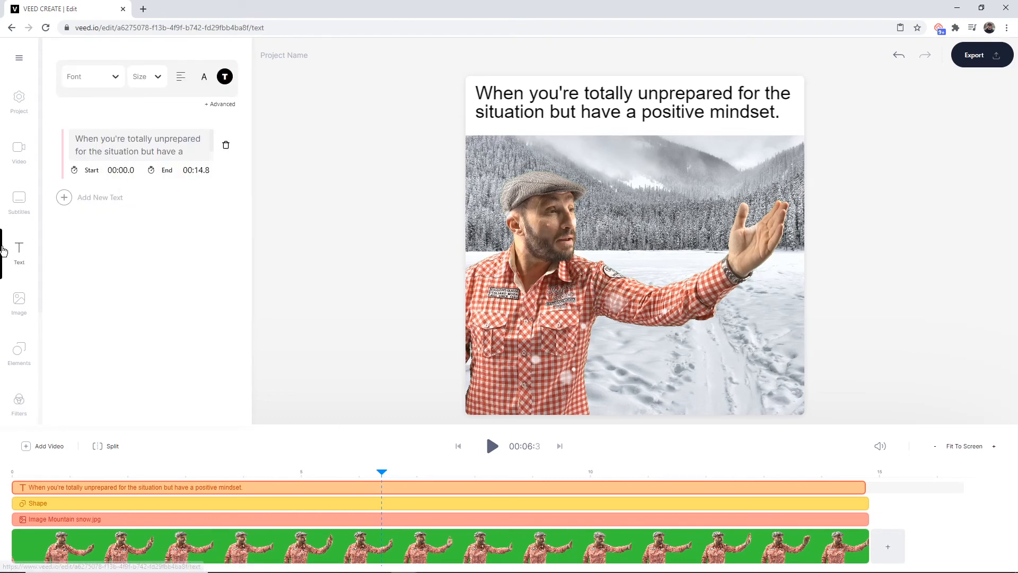
{"action": "left_click", "coordinate": [63, 200]}
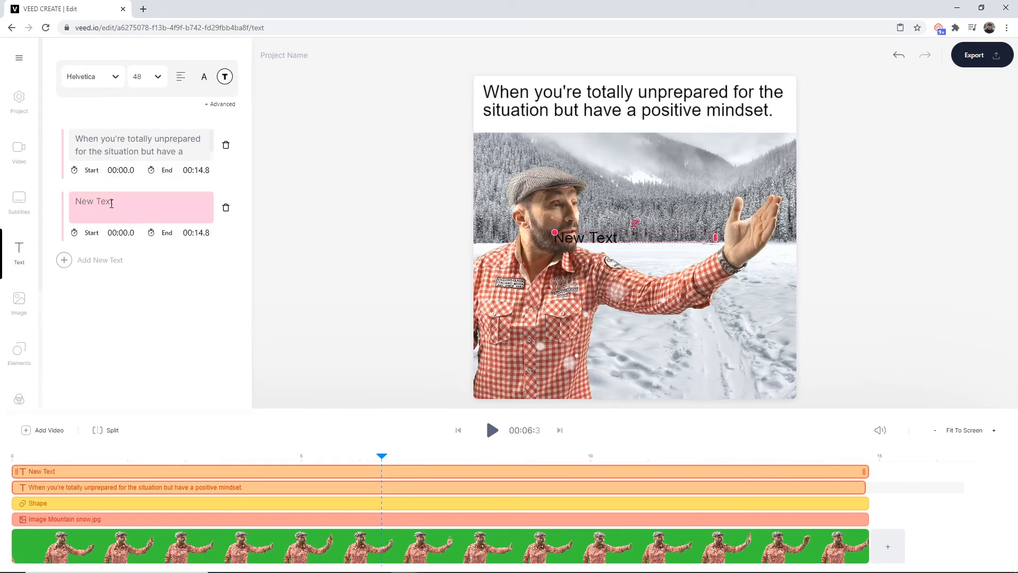
{"action": "key", "text": "ctrl+a"}
{"action": "type", "text": "@"}
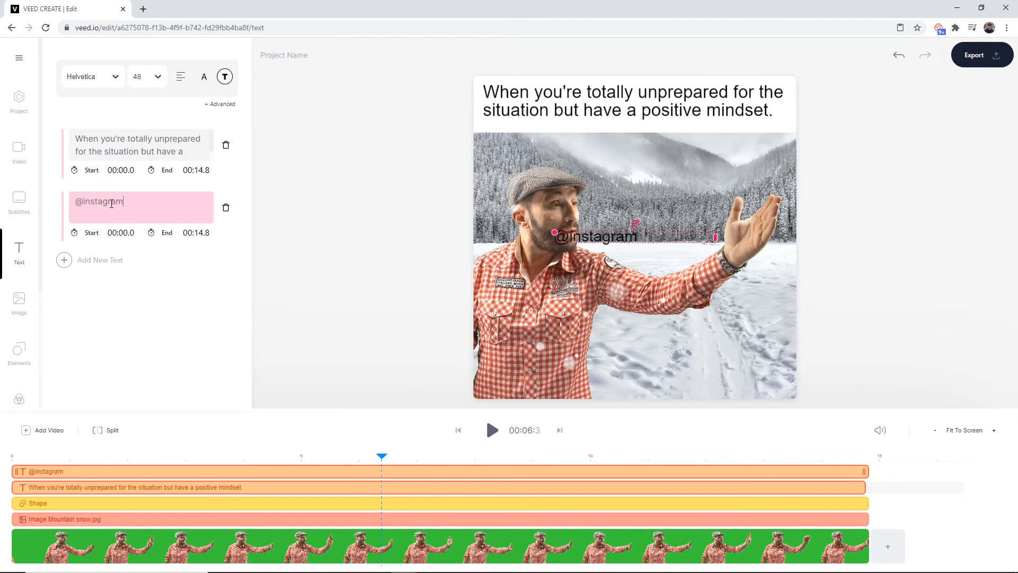
{"action": "left_click_drag", "start_coordinate": [555, 232], "coordinate": [597, 242]}
{"action": "left_click_drag", "start_coordinate": [680, 231], "coordinate": [512, 397]}
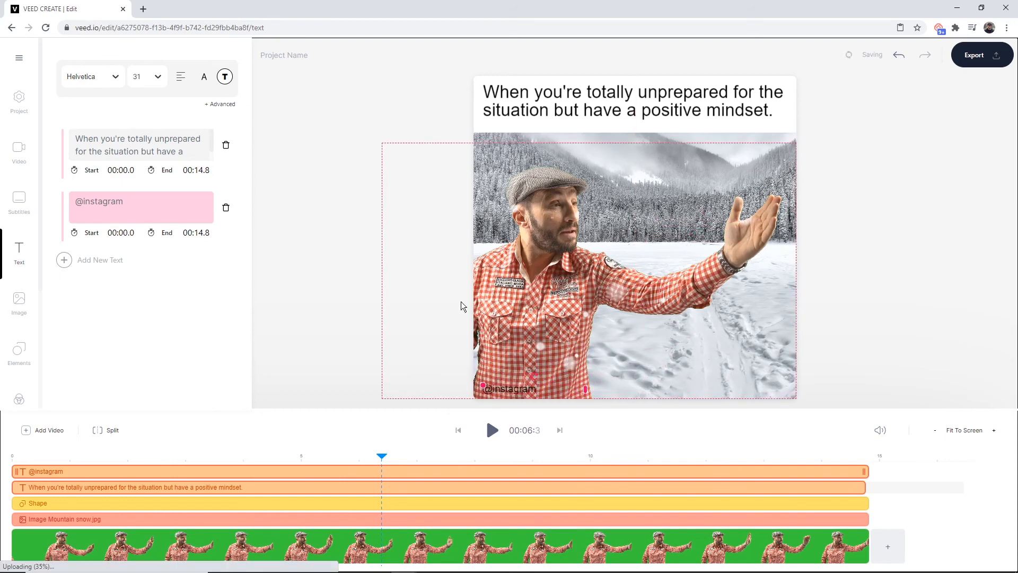
{"action": "left_click", "coordinate": [375, 158]}
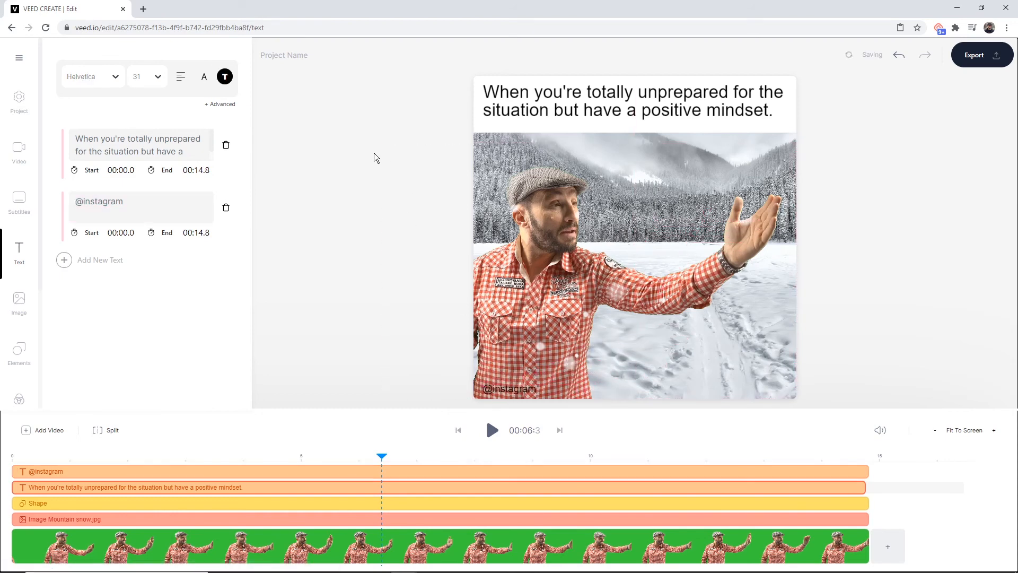